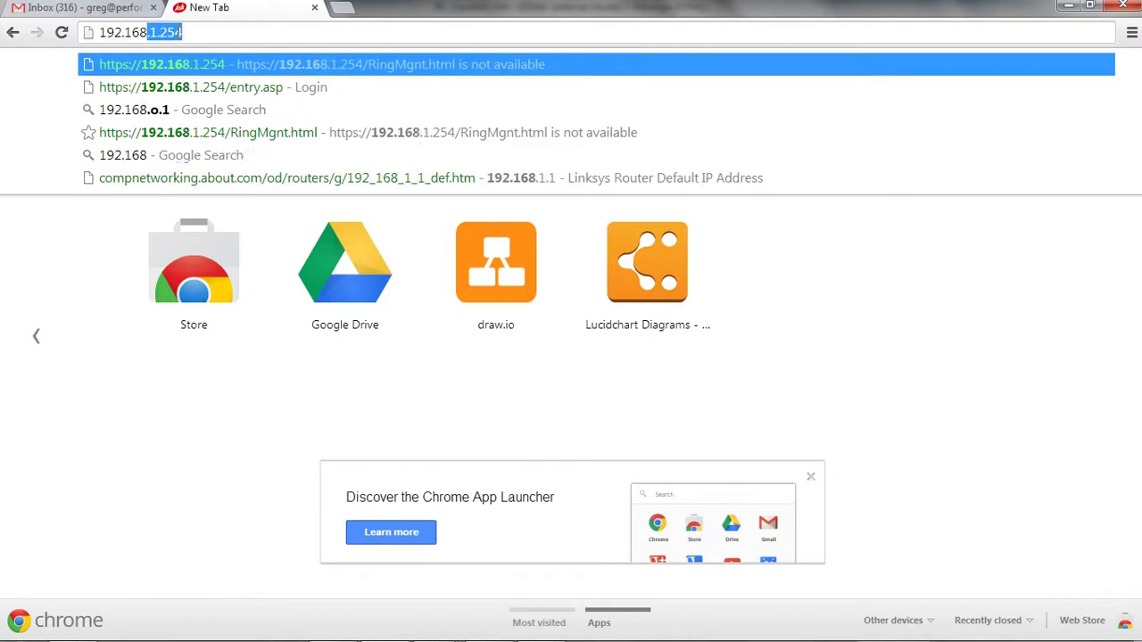
- Open the controller's web page at 192.168.1.254 and log in as admin with the account password
text(.1.254)
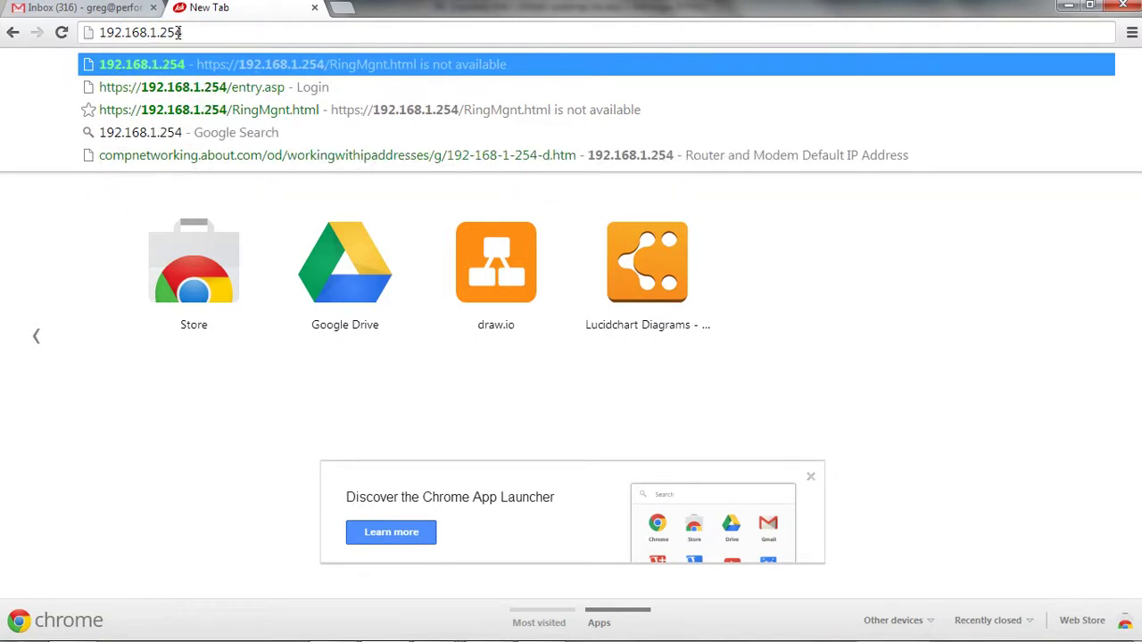
key(Return)
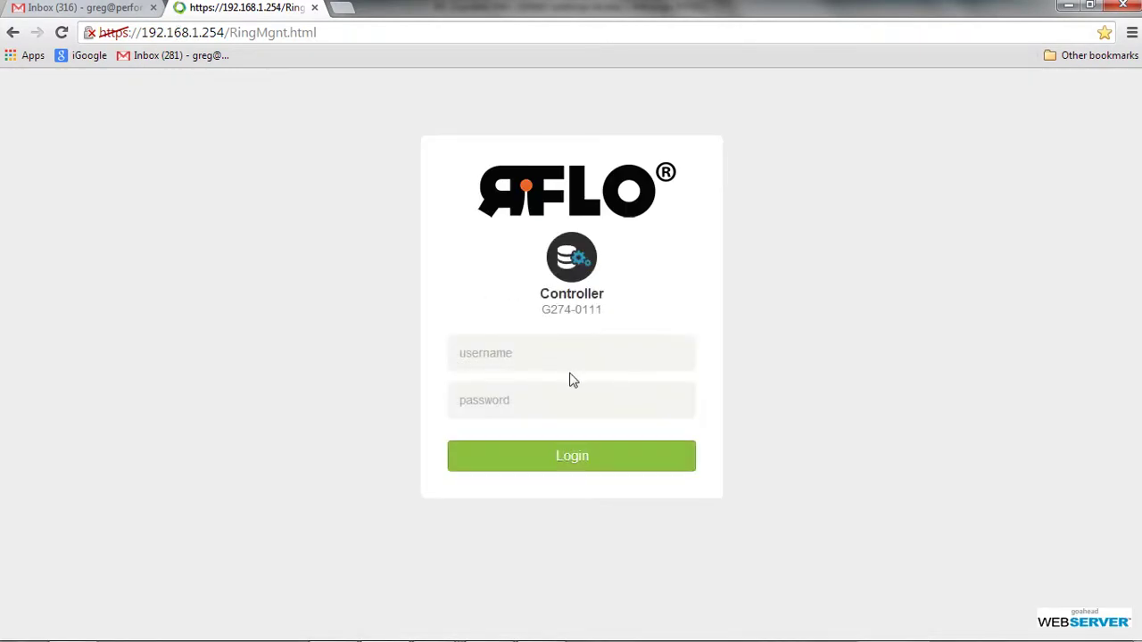
click(563, 359)
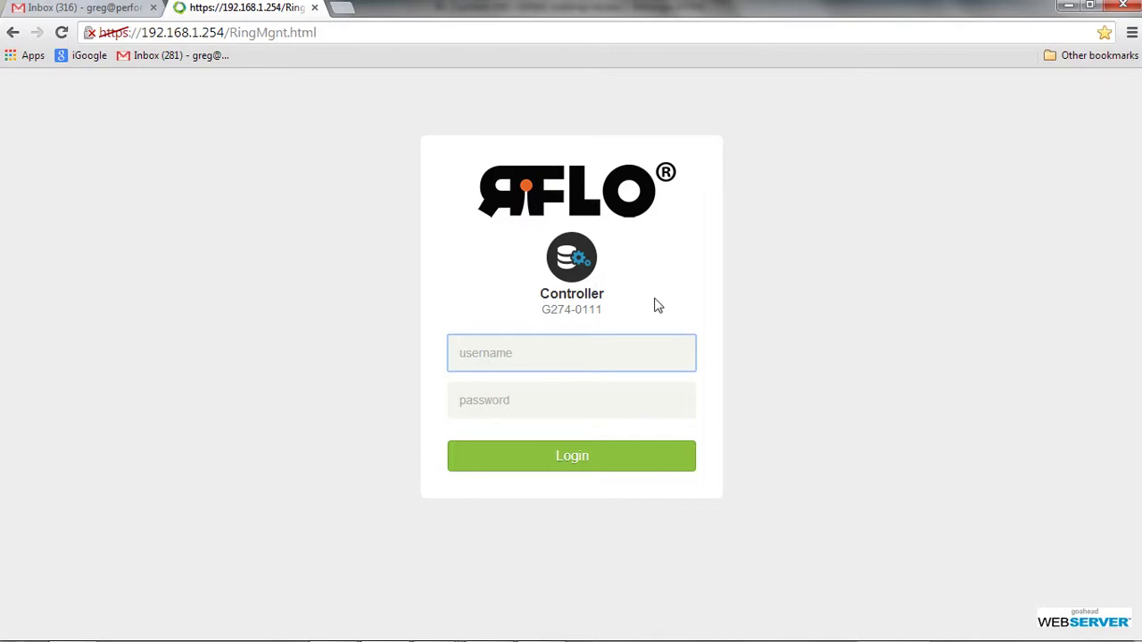
text(admin)
key(Tab)
text(a)
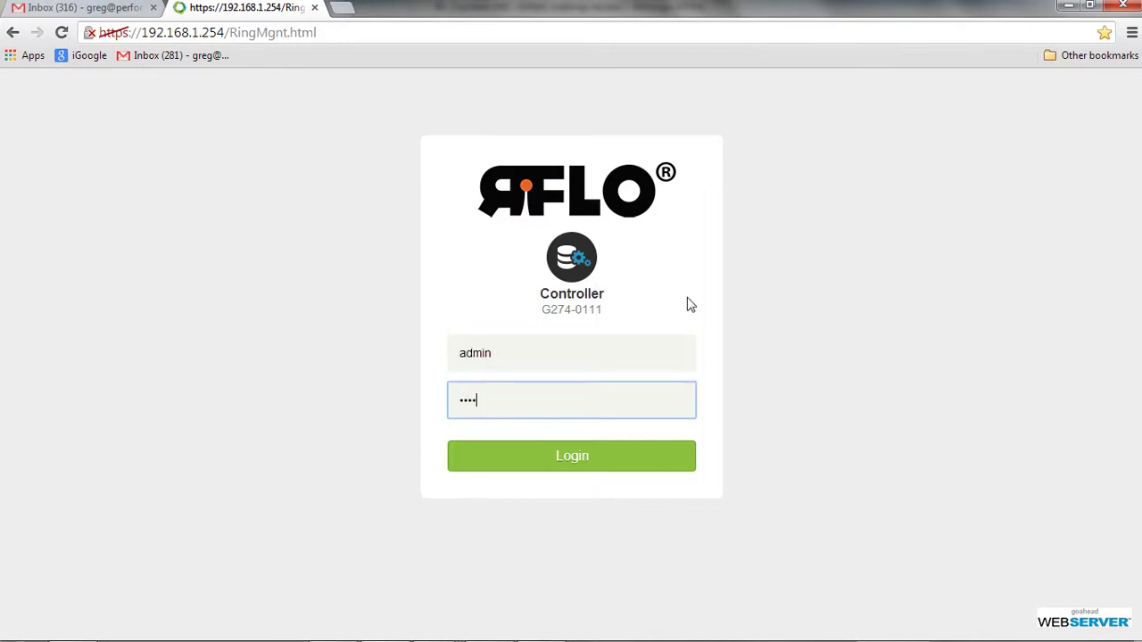
click(609, 458)
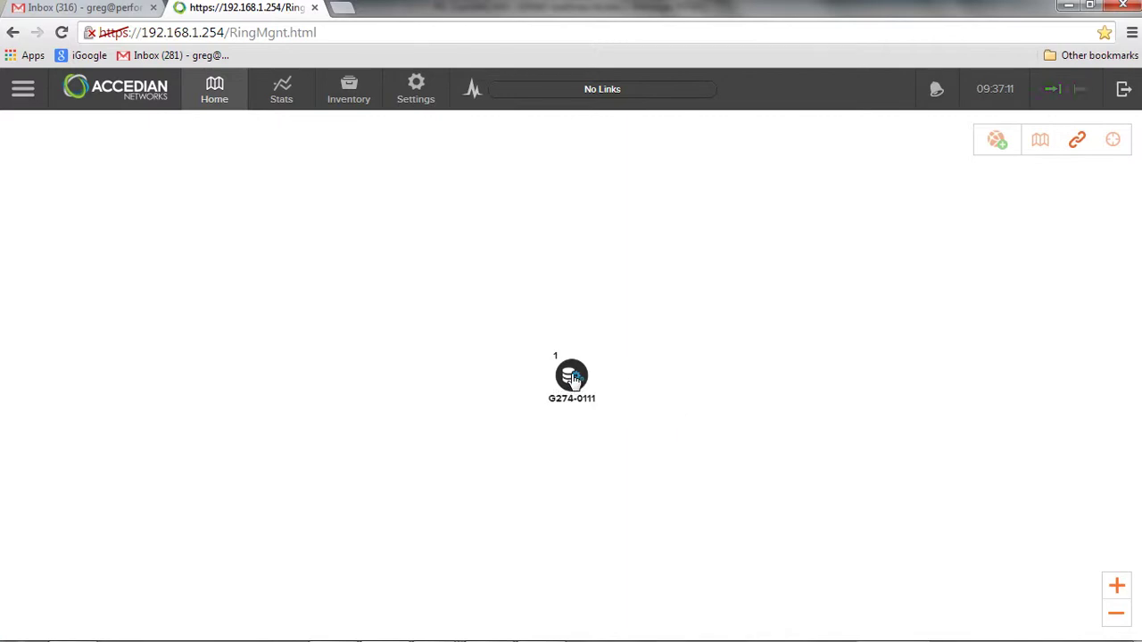
- Rename controller node 1 on the map to CntralOffice, save it, and deselect the node
click(573, 377)
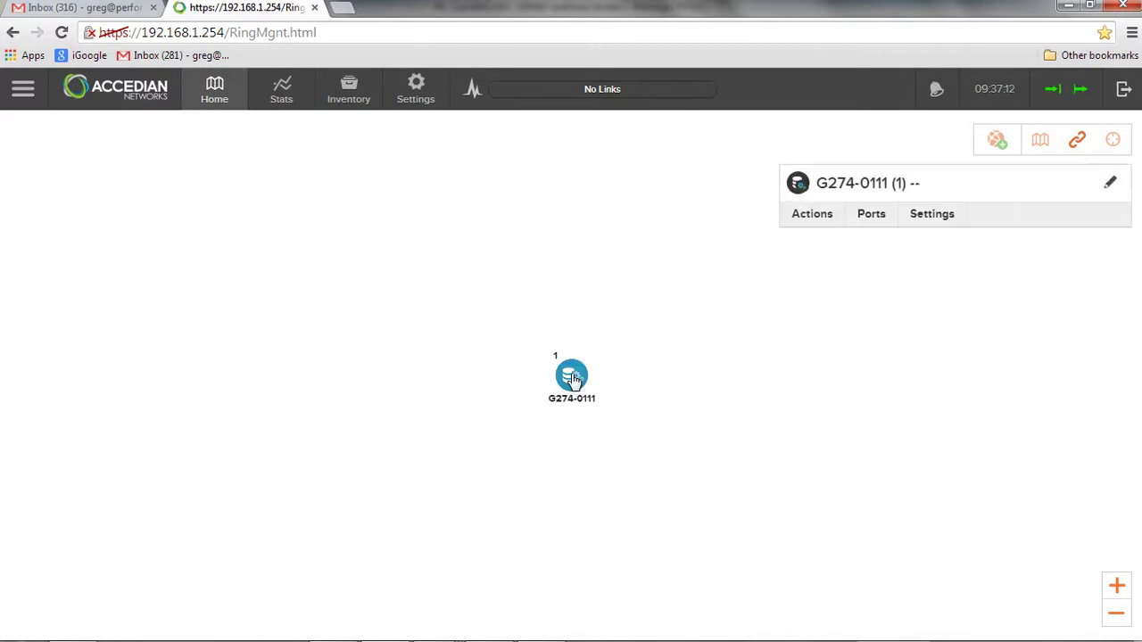
click(1110, 184)
drag(945, 184, 755, 181)
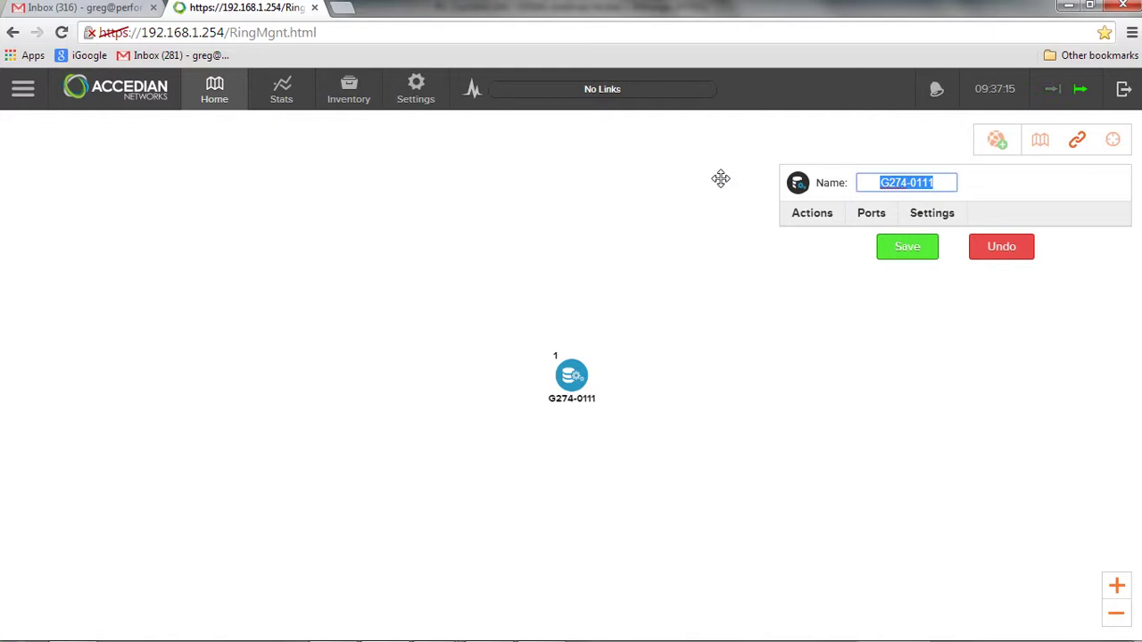
text(Cntral)
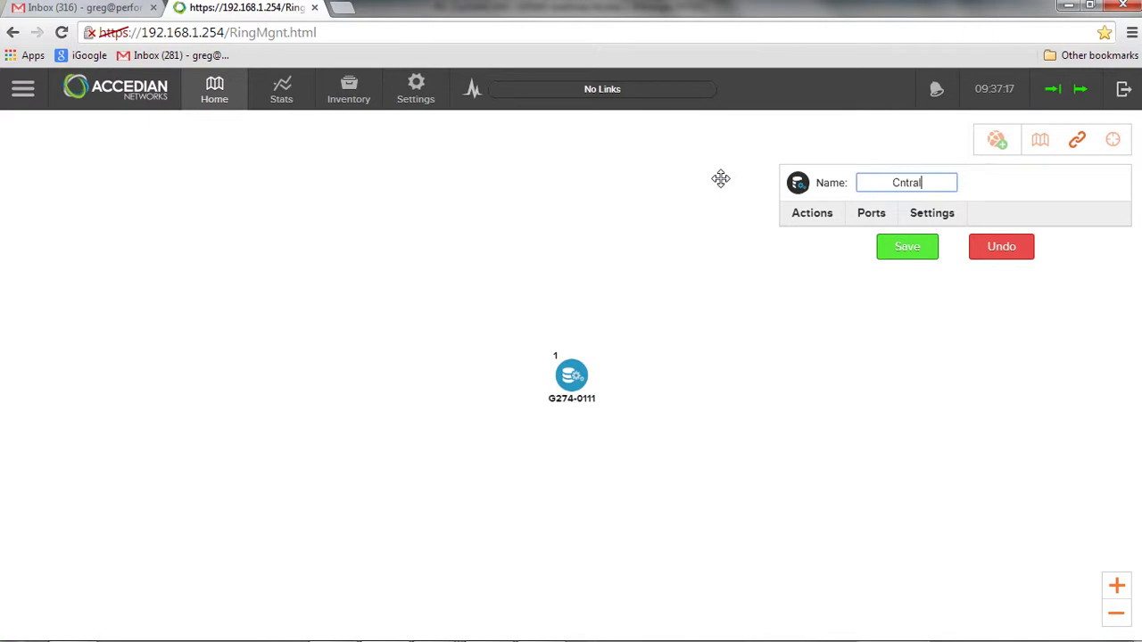
text(Off)
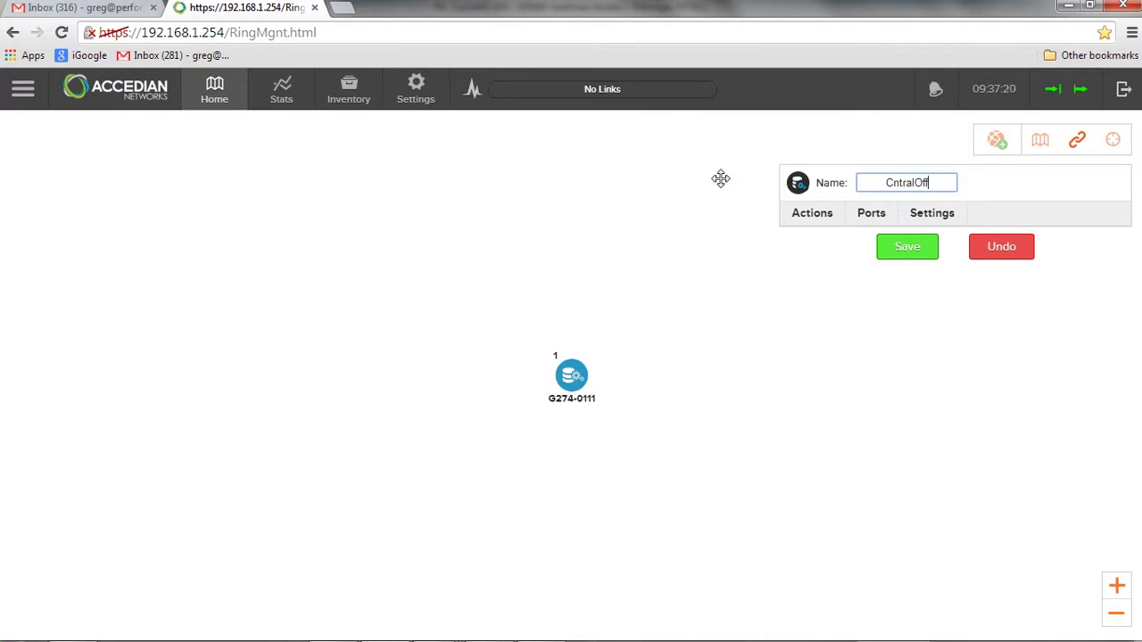
text(ice)
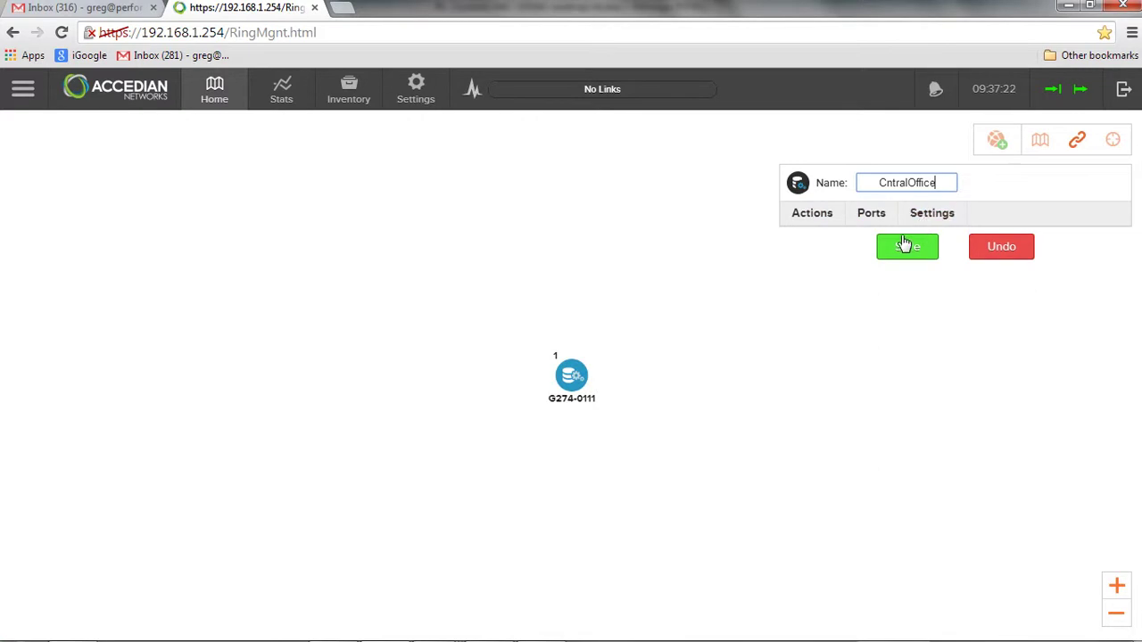
click(907, 251)
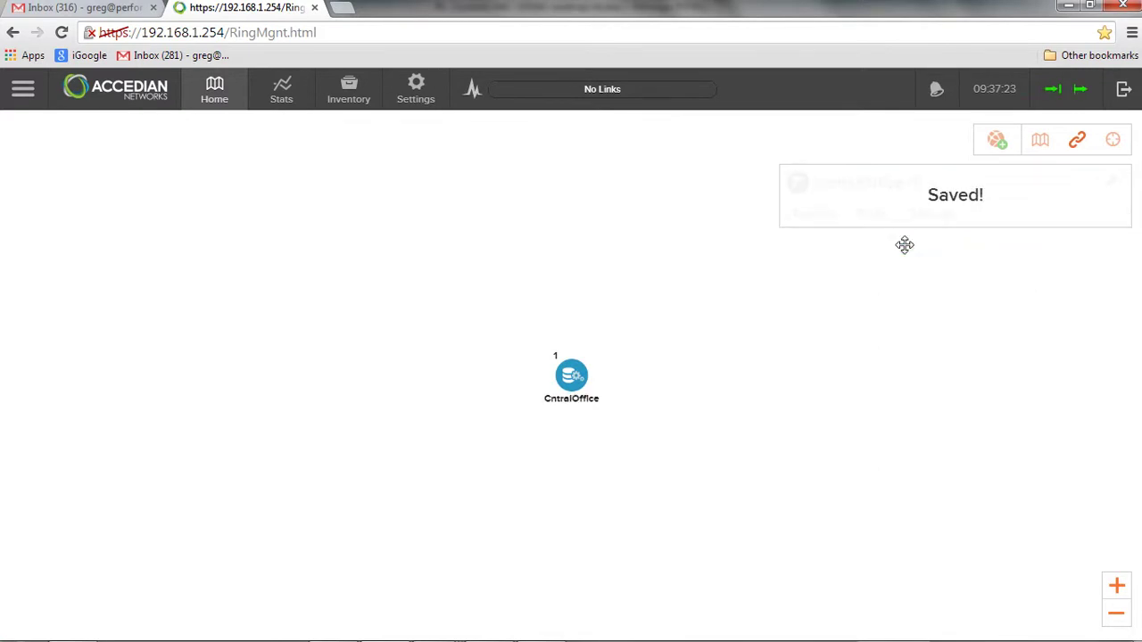
click(529, 256)
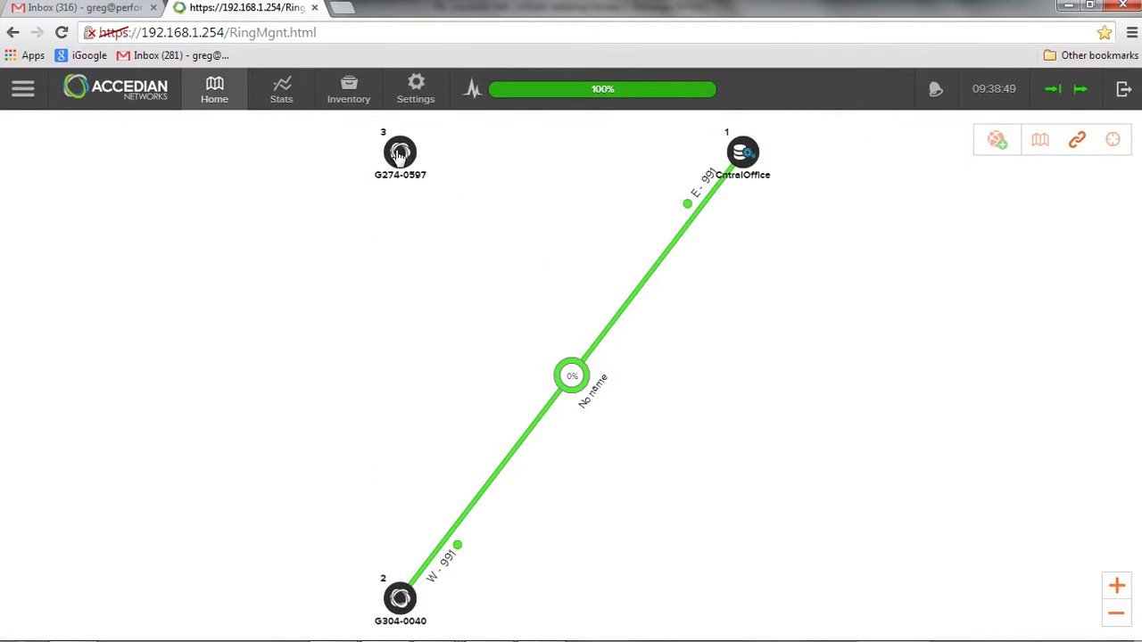
- Reposition nodes G274-0597 and G304-0040 on the network map to spread out the layout
drag(380, 177, 281, 257)
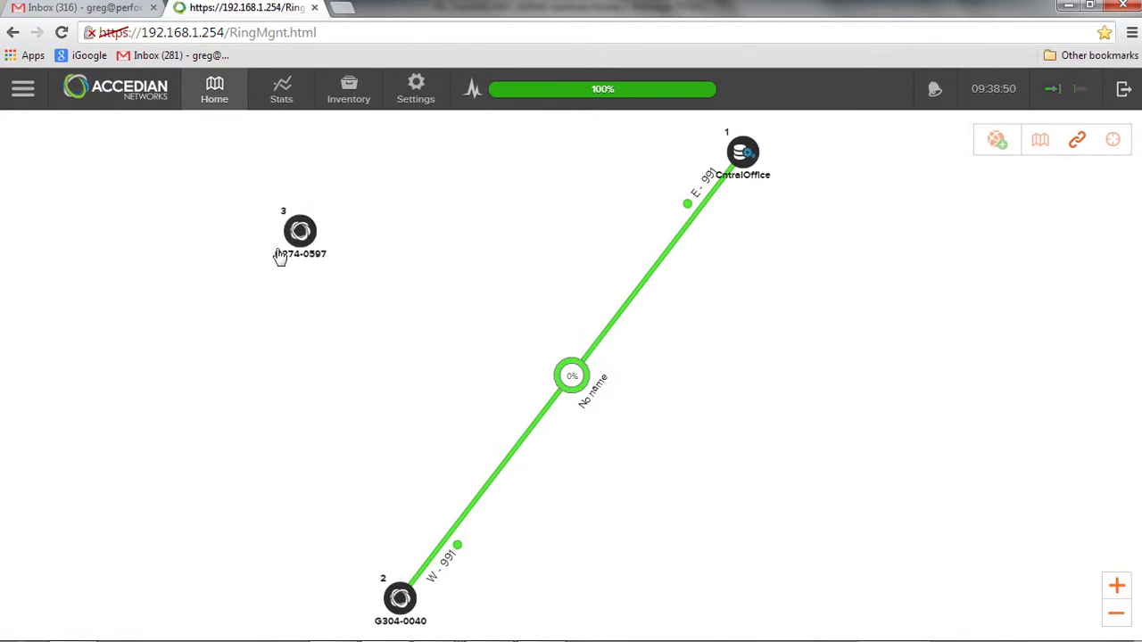
drag(402, 604, 513, 456)
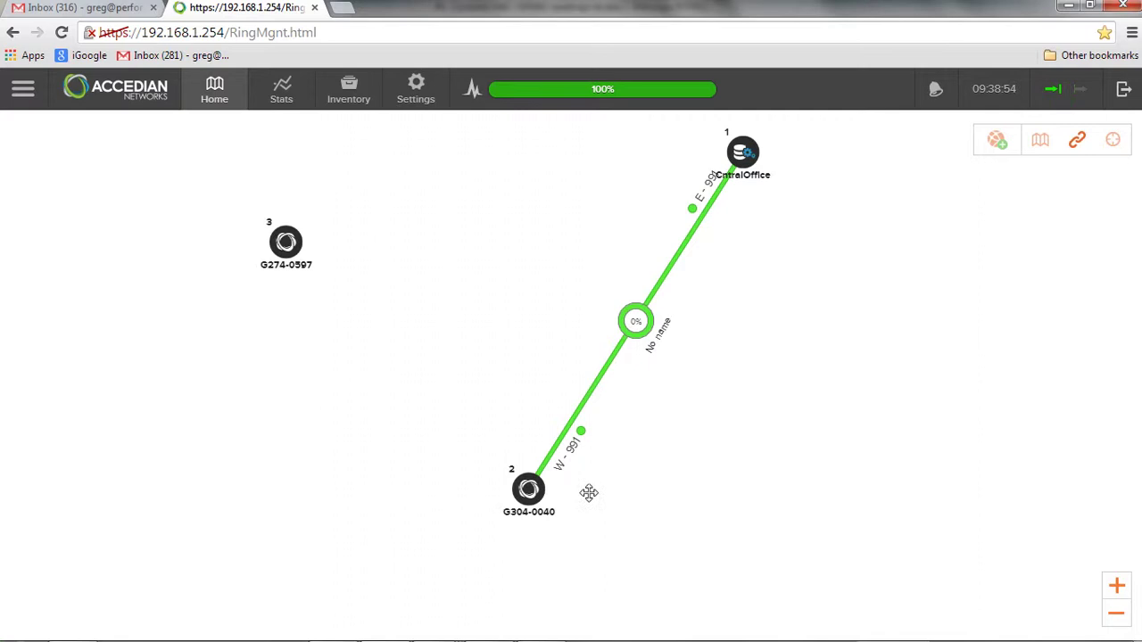
- Rename node G304-0040 to Remote1 and save the new name
click(528, 489)
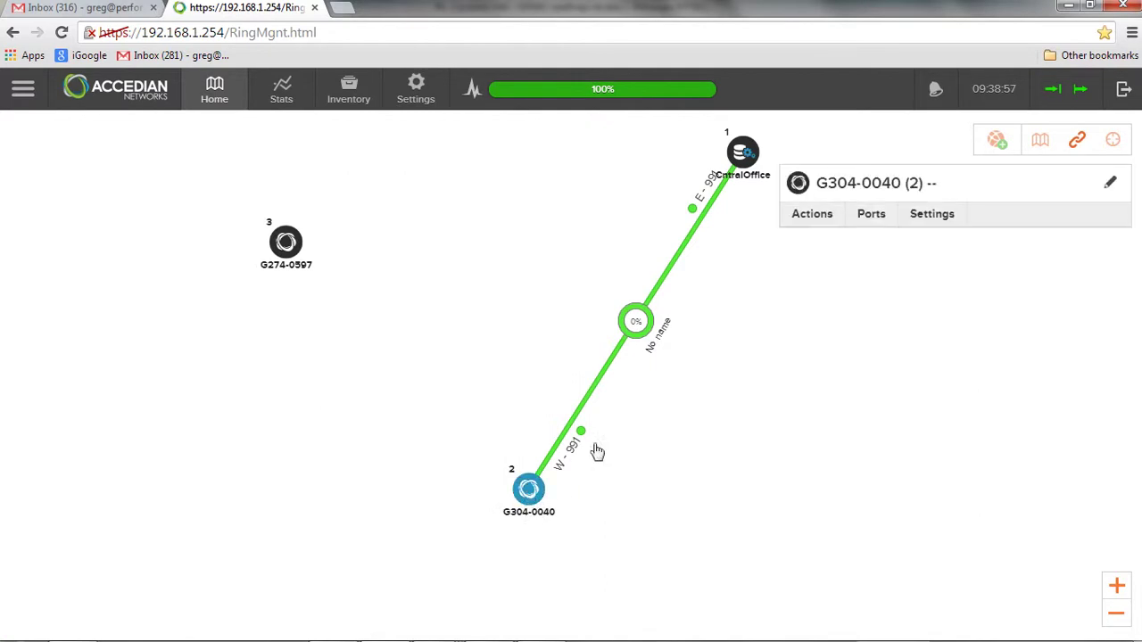
click(1108, 185)
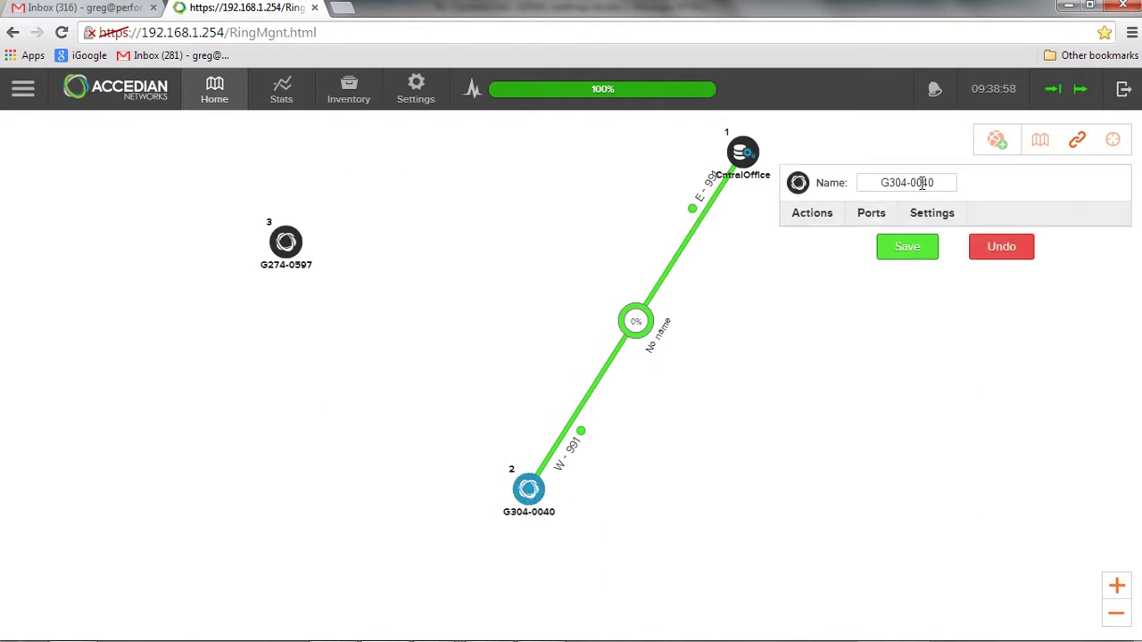
drag(935, 182, 769, 171)
text(Re)
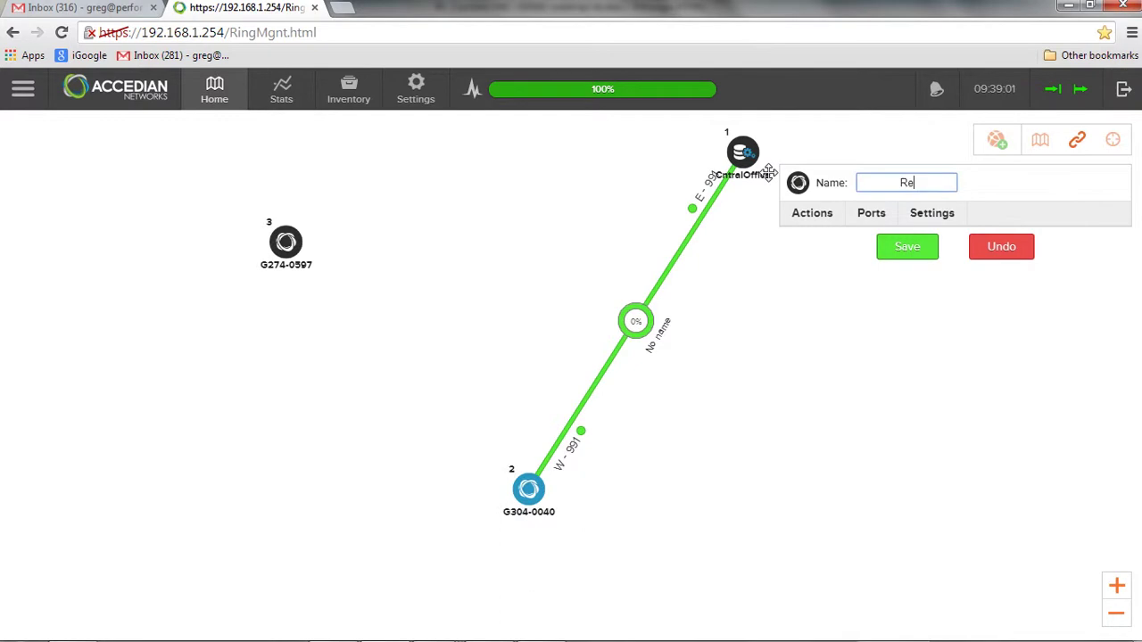
text(mote1)
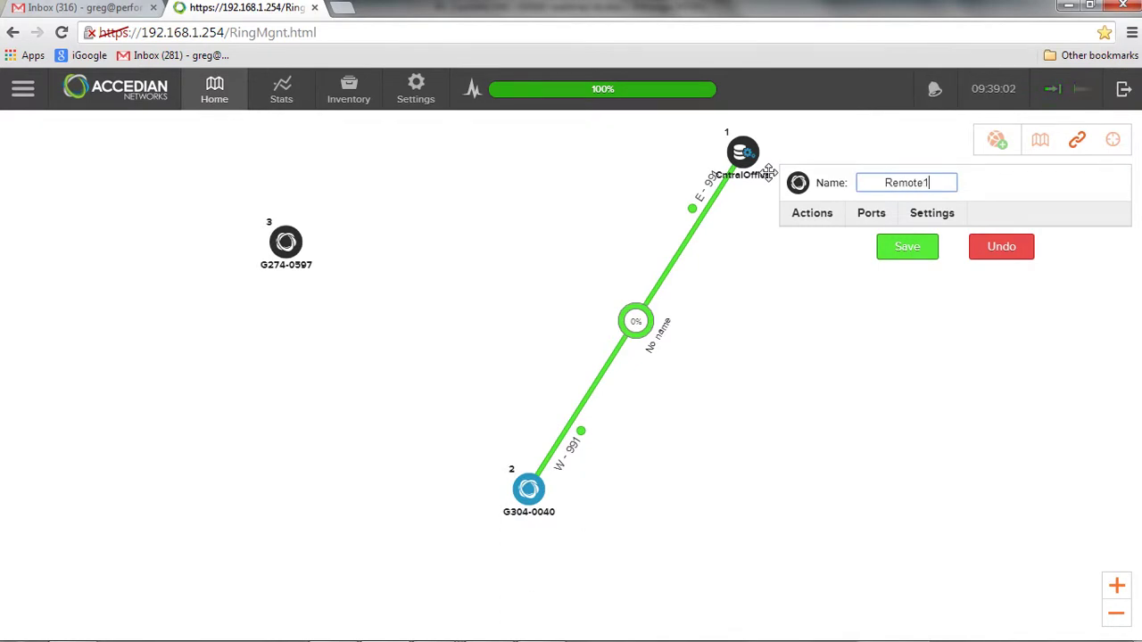
click(902, 255)
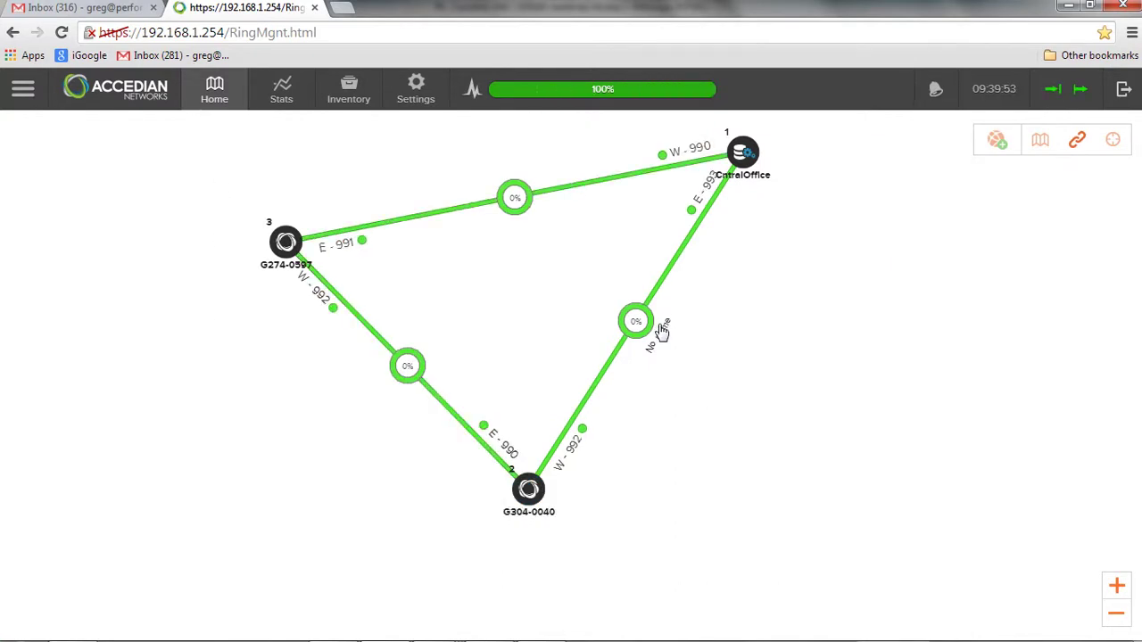
- Rename the link between CntralOffice and node G304-0040 to Link1, then deselect it
click(665, 333)
key(BackSpace)
key(BackSpace)
key(BackSpace)
key(BackSpace)
key(BackSpace)
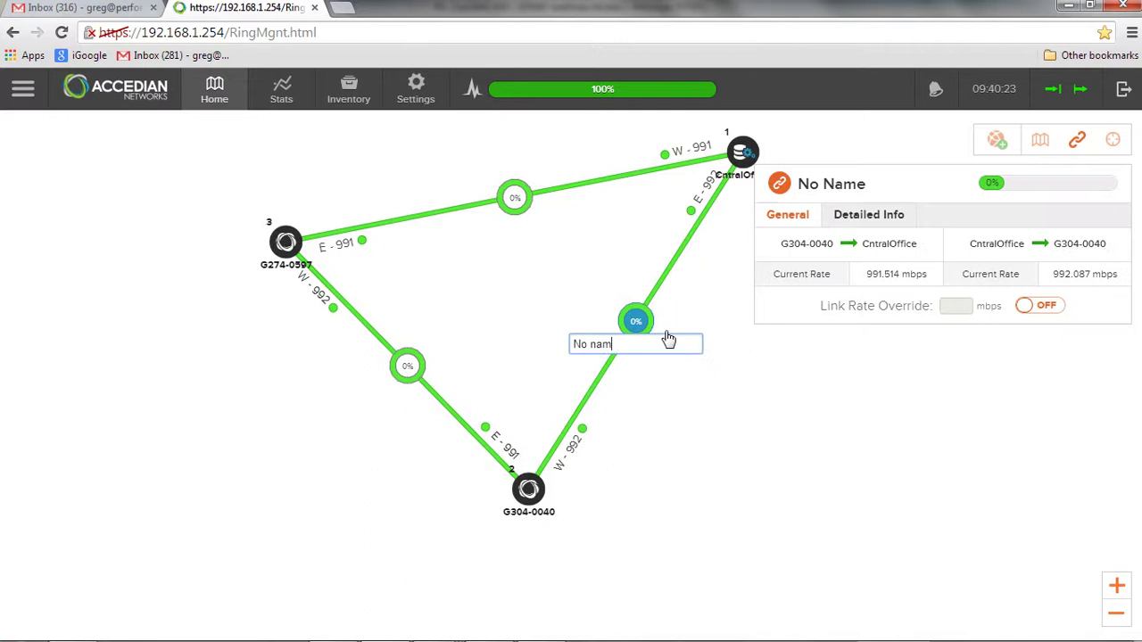
key(BackSpace)
key(BackSpace)
text(Link1)
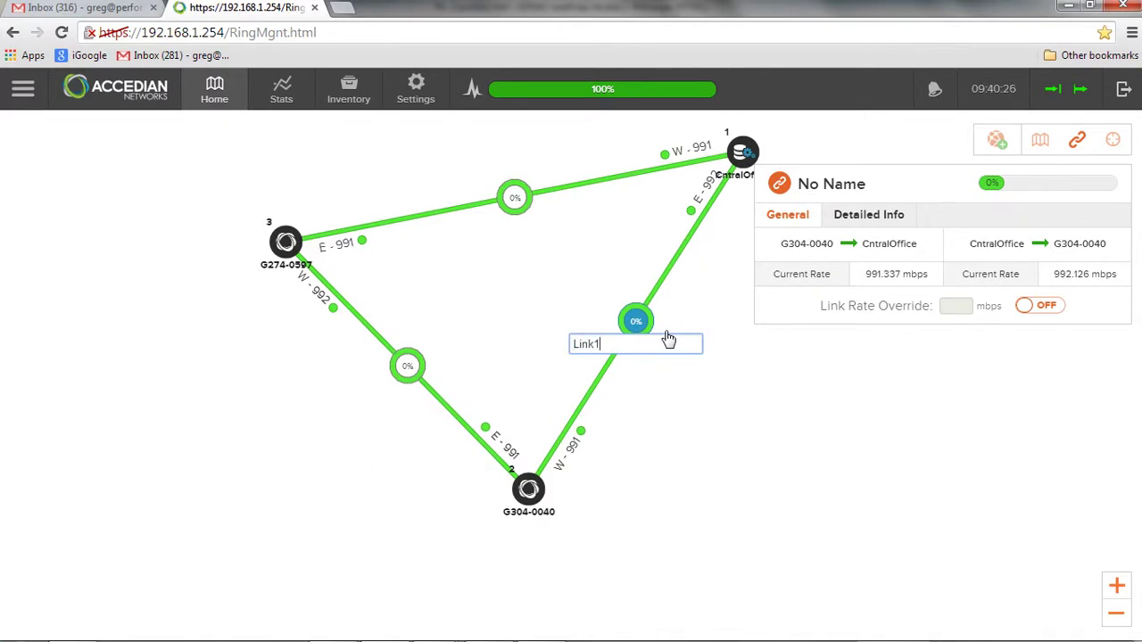
key(Return)
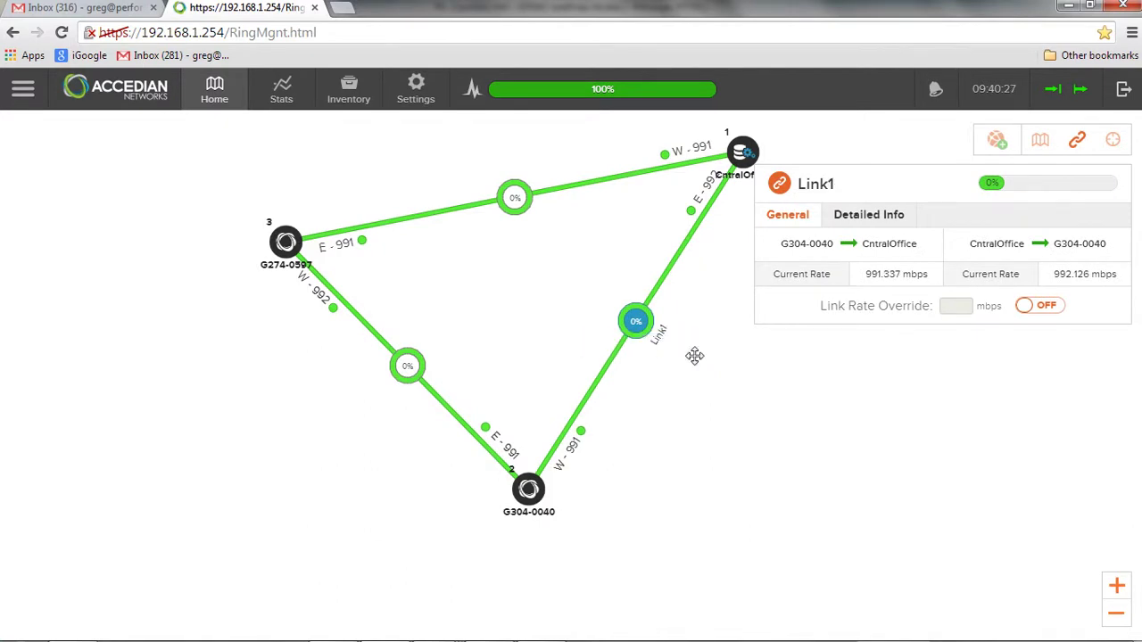
click(735, 398)
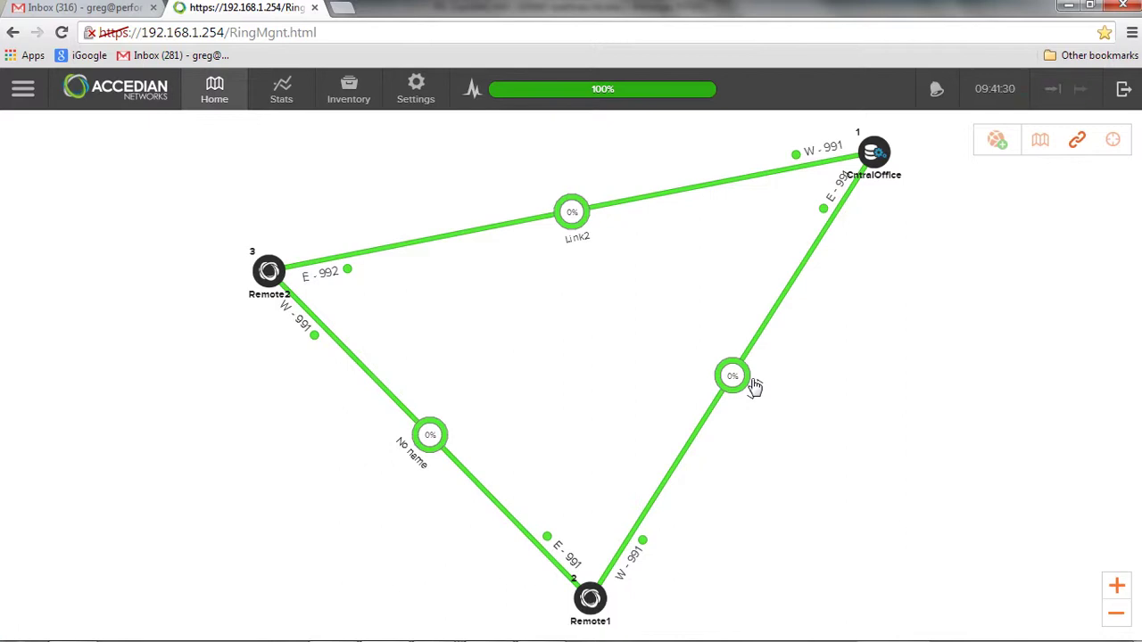
- Show the list of services, elements and links to review it, and hide it again
click(24, 90)
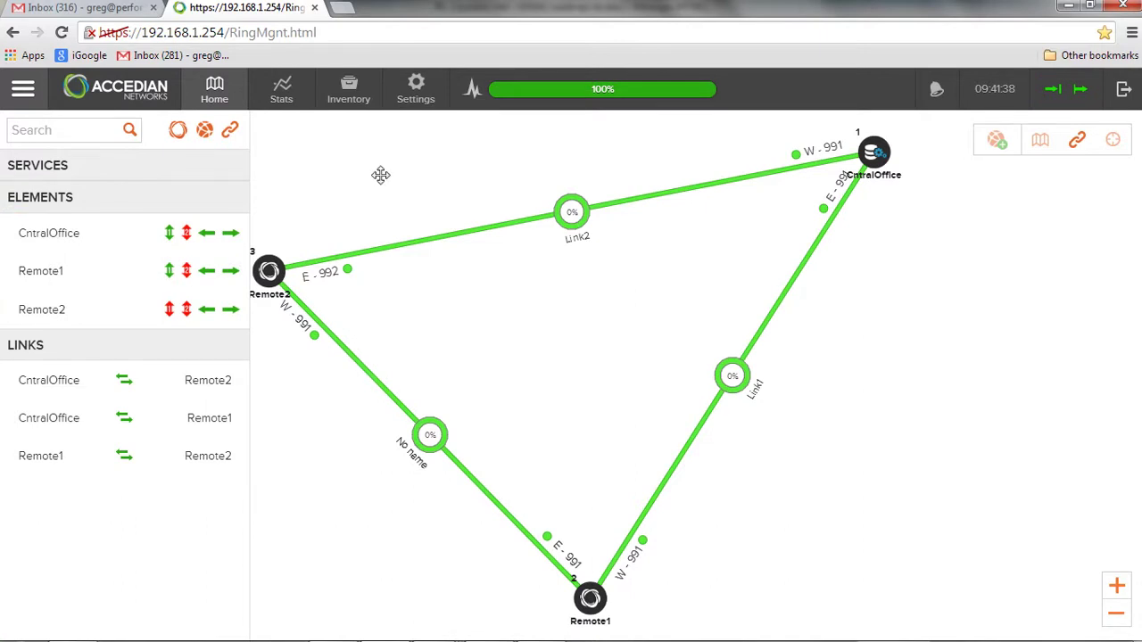
click(20, 91)
click(20, 91)
click(20, 91)
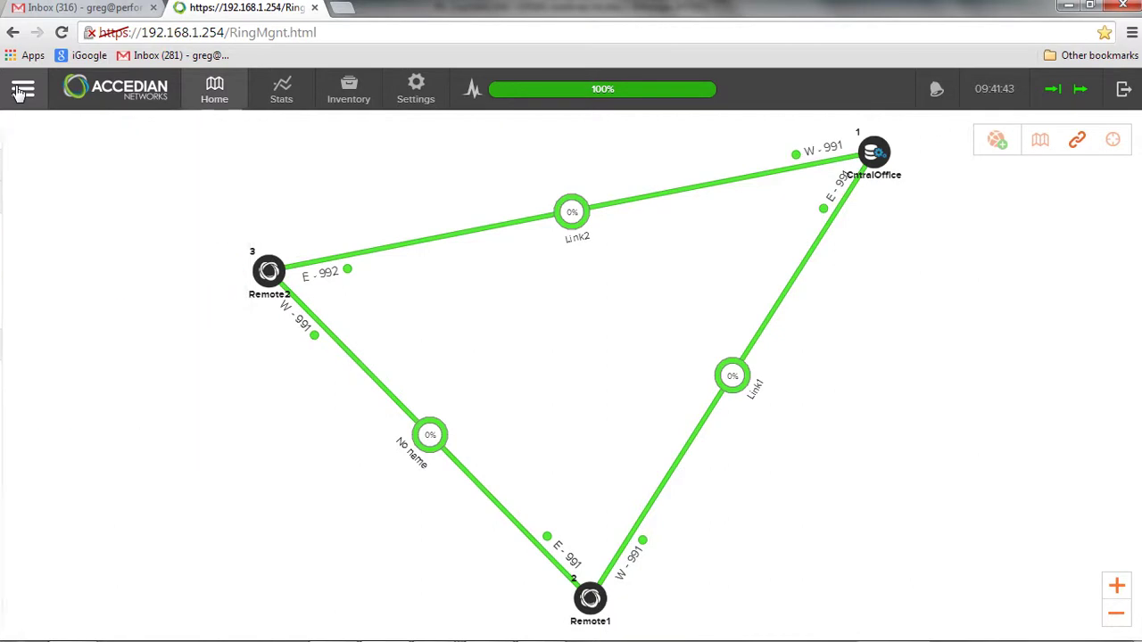
- Create a new service from CntralOffice to Remote1 and name it Voice
click(997, 143)
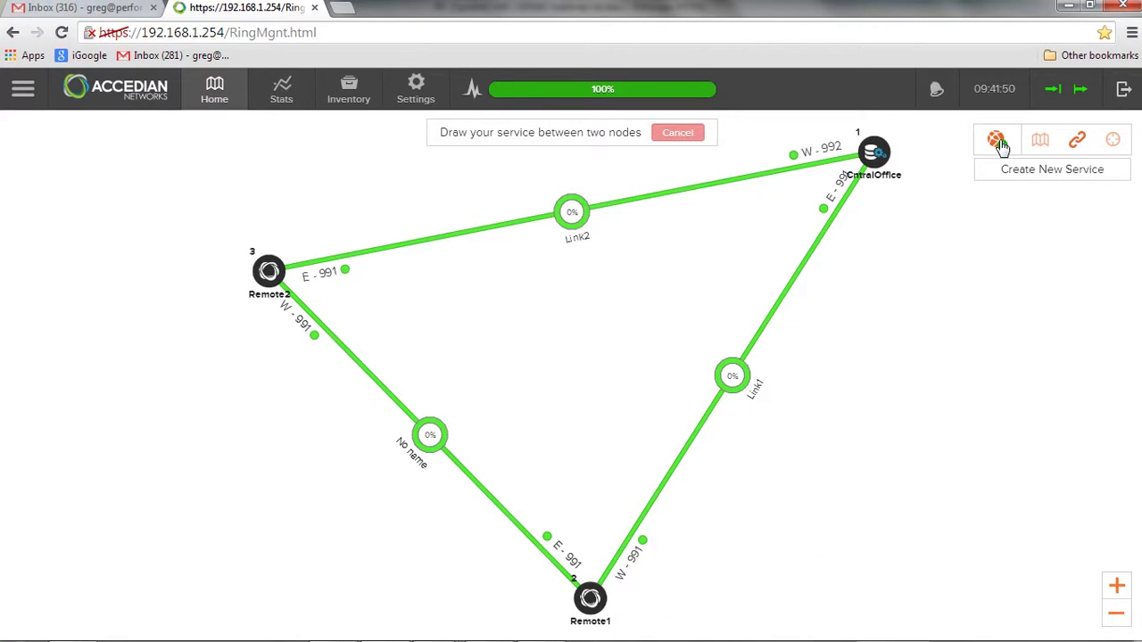
drag(873, 155, 590, 599)
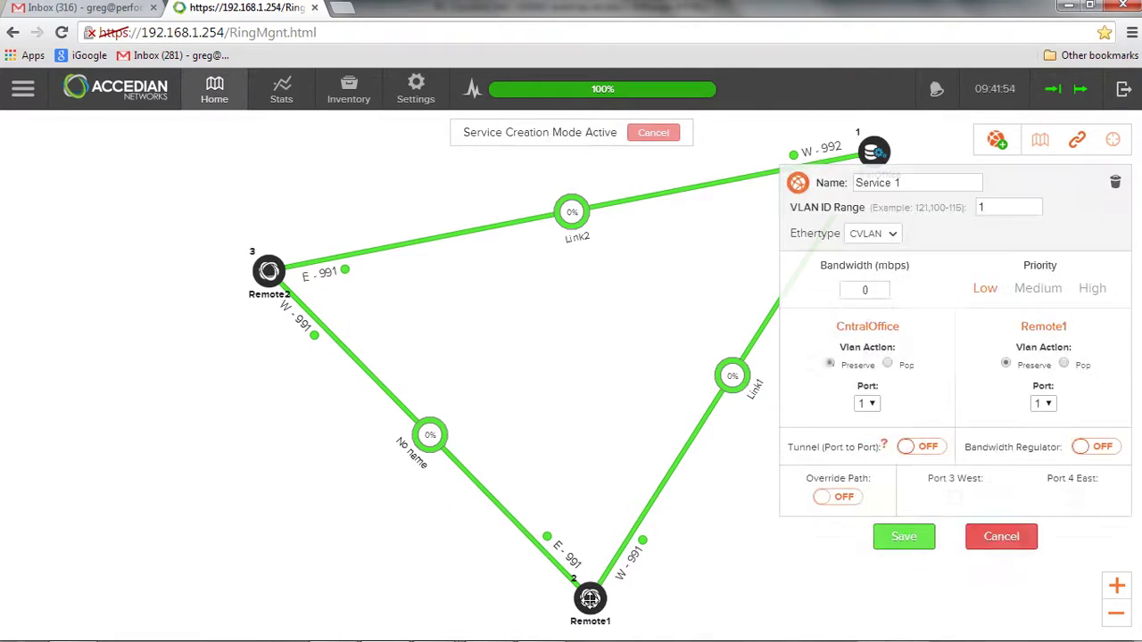
triple_click(910, 182)
text(Vo)
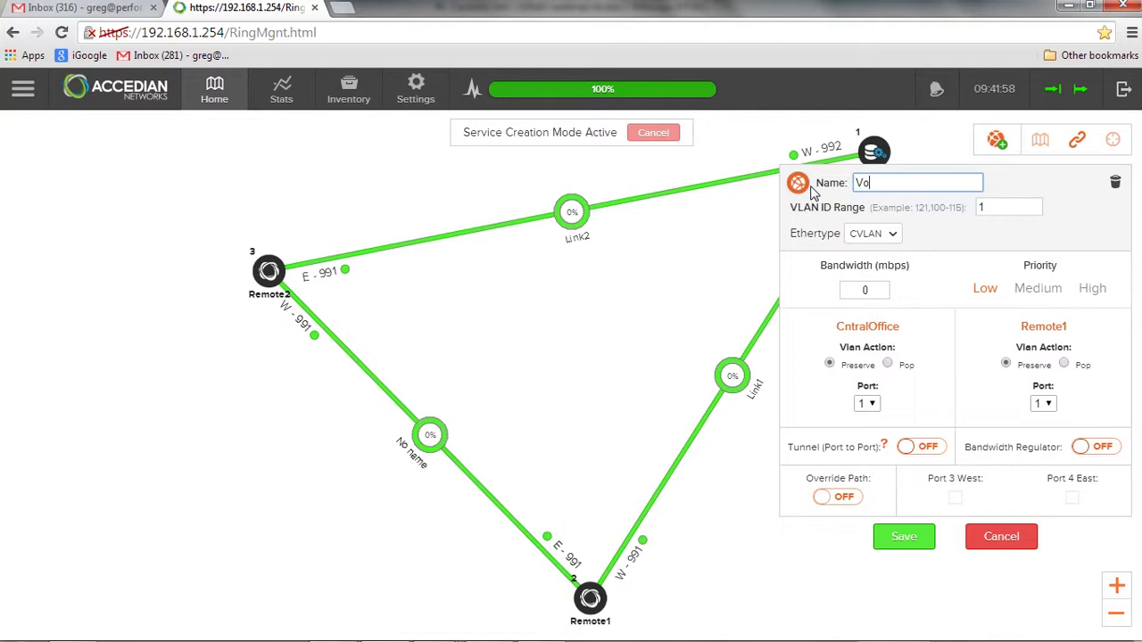
text(ice)
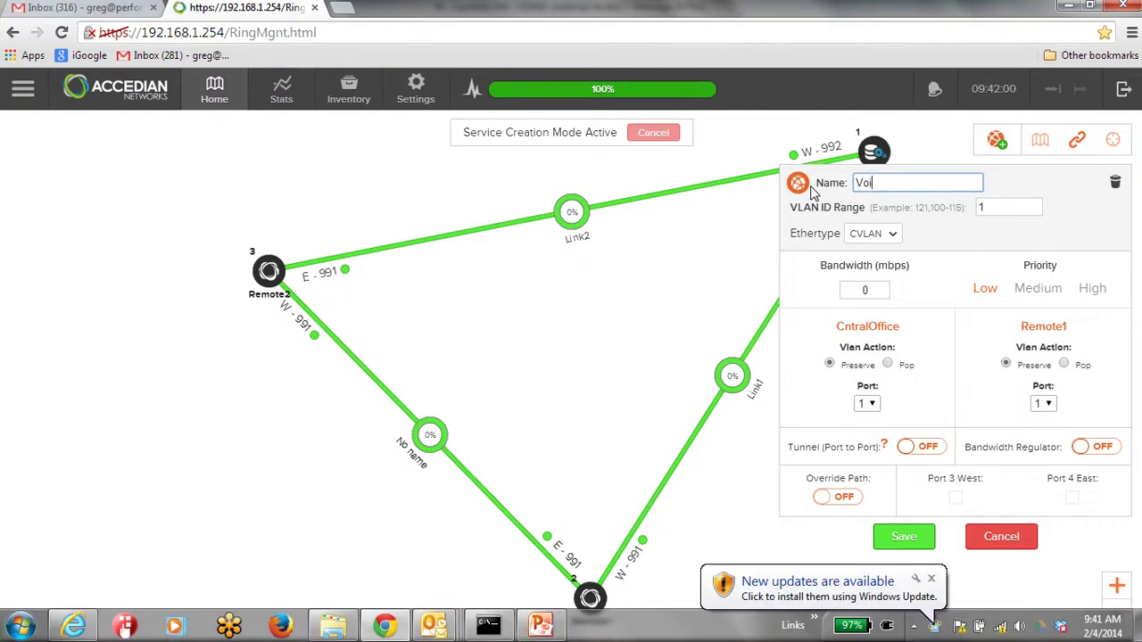
- Enter 100-200 as the Voice service's VLAN ID range
click(990, 205)
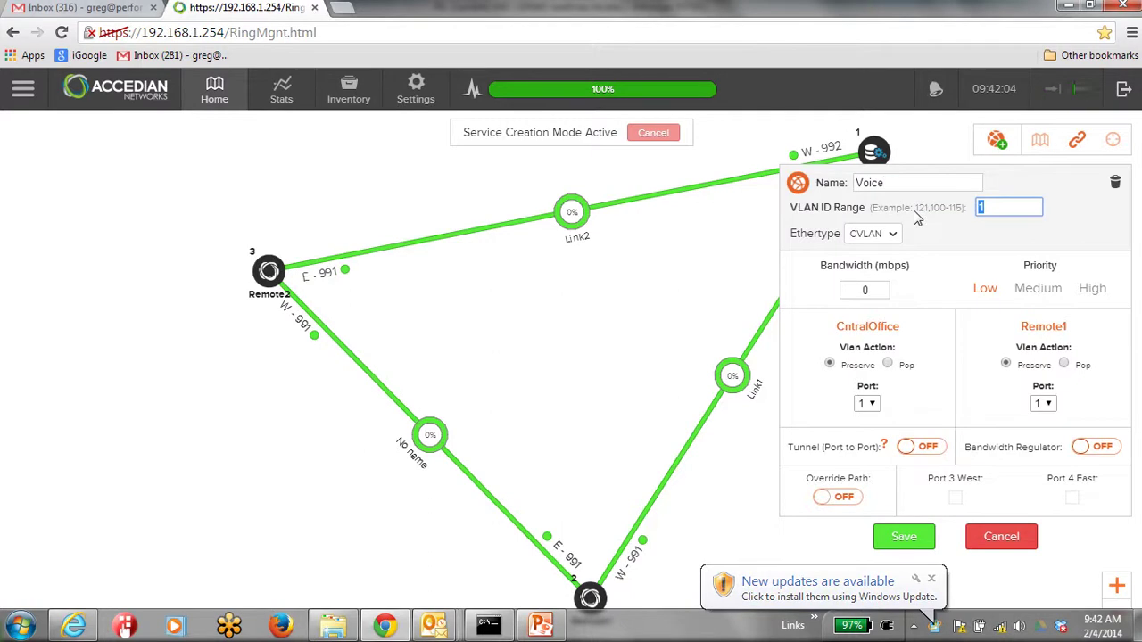
text(10)
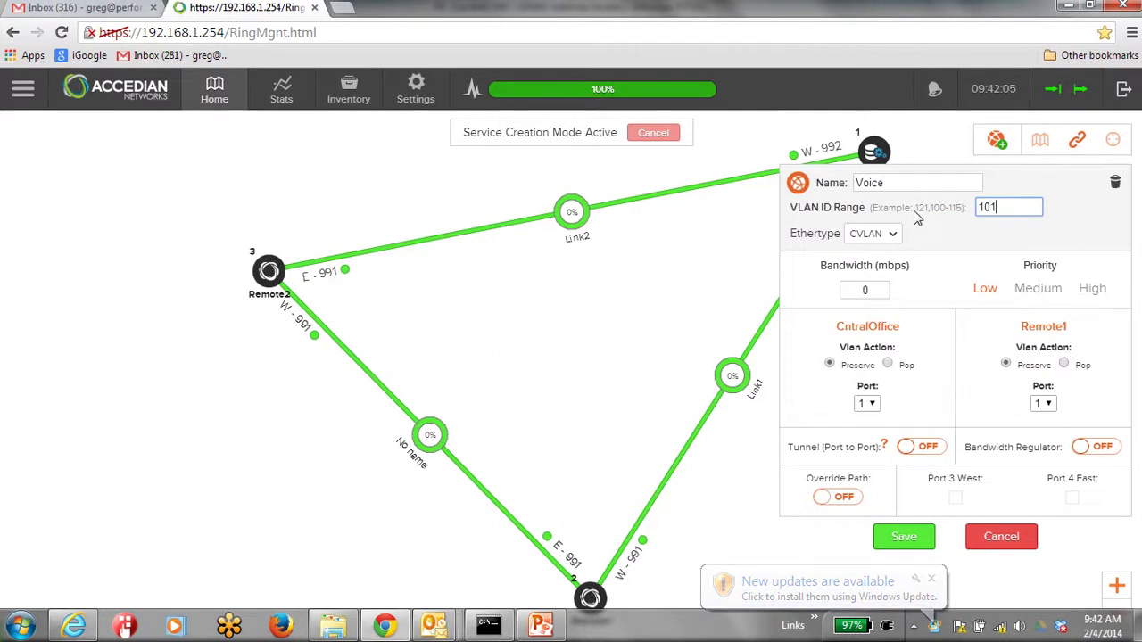
text(1)
key(BackSpace)
text(0-)
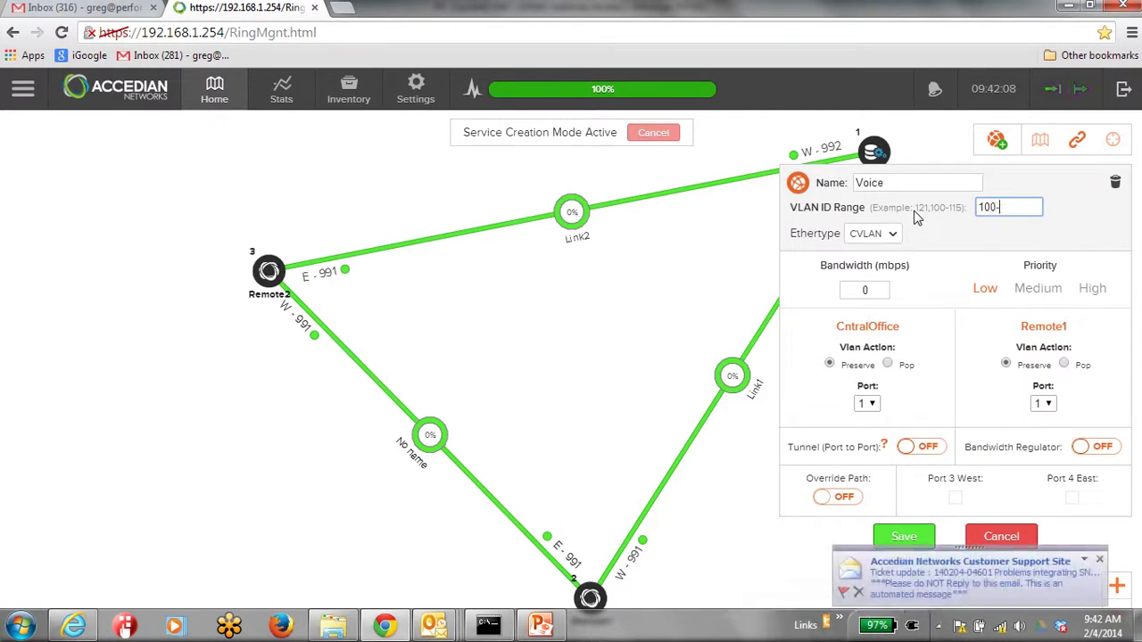
text(200)
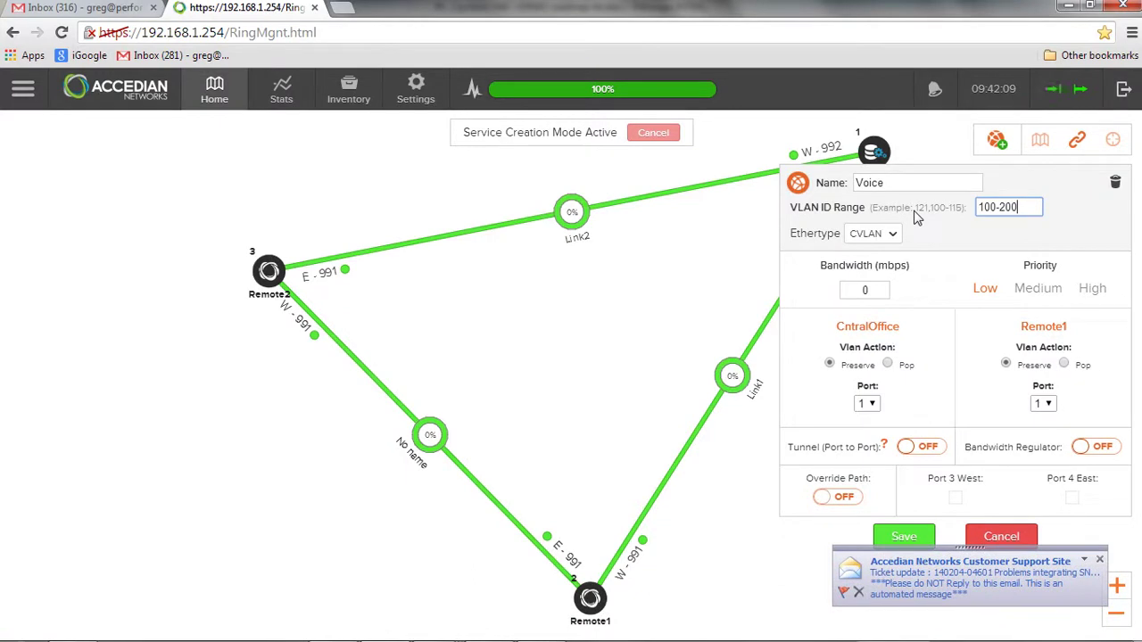
- Replace the Voice service's VLAN ID range with the single ID 101
key(BackSpace)
key(BackSpace)
key(BackSpace)
key(BackSpace)
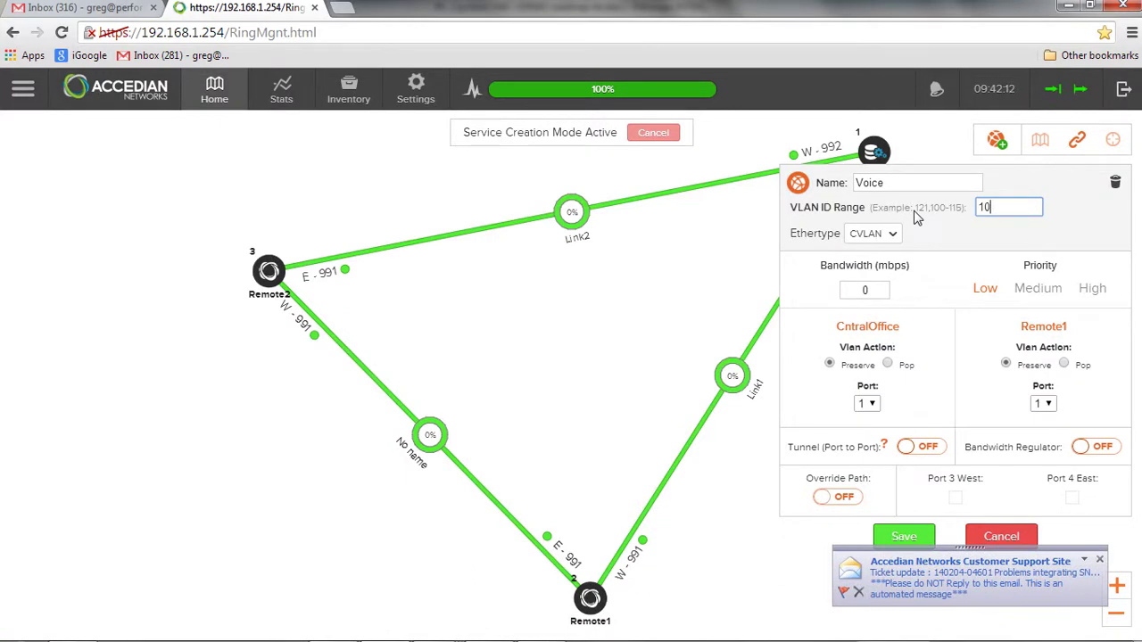
text(1)
- Set the Voice service's bandwidth to 80 mbps and its priority to Medium
double_click(872, 292)
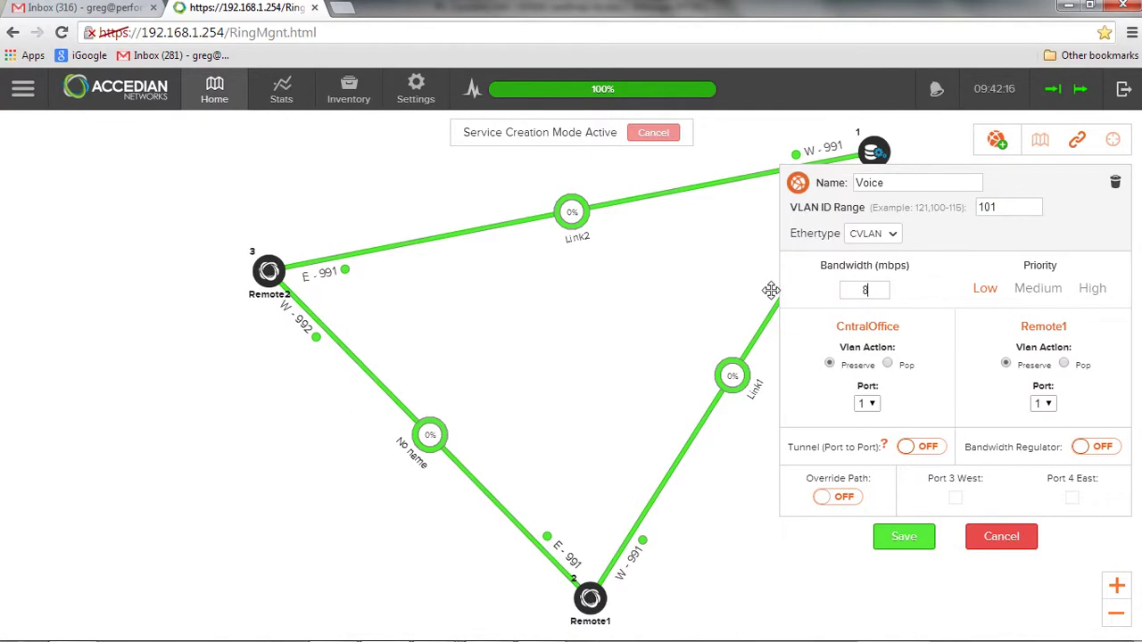
text(80)
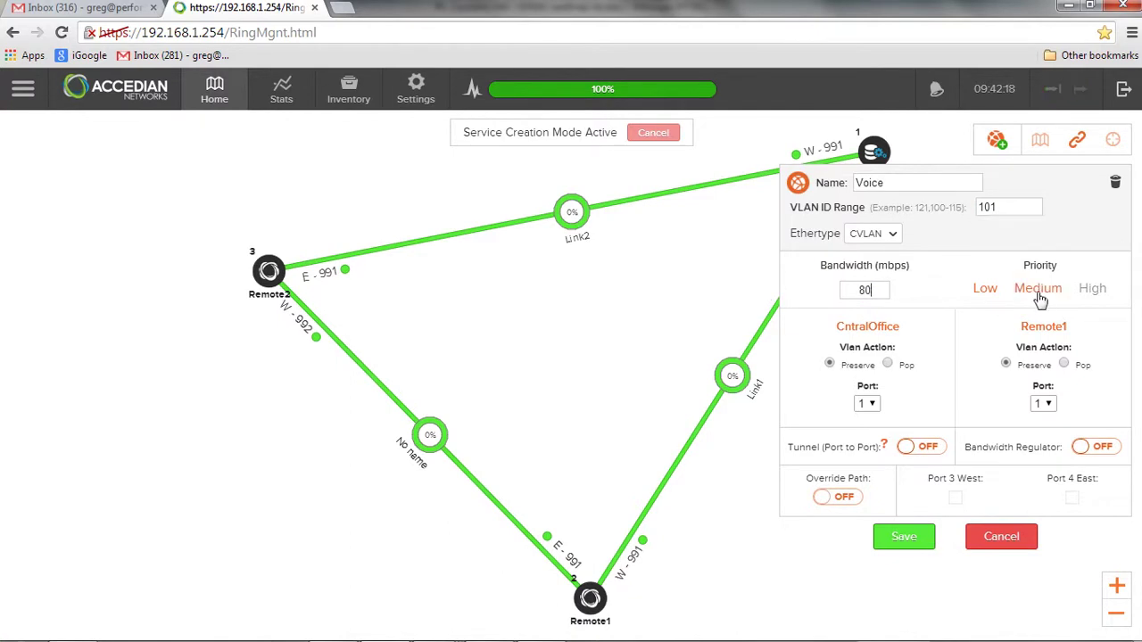
click(1039, 294)
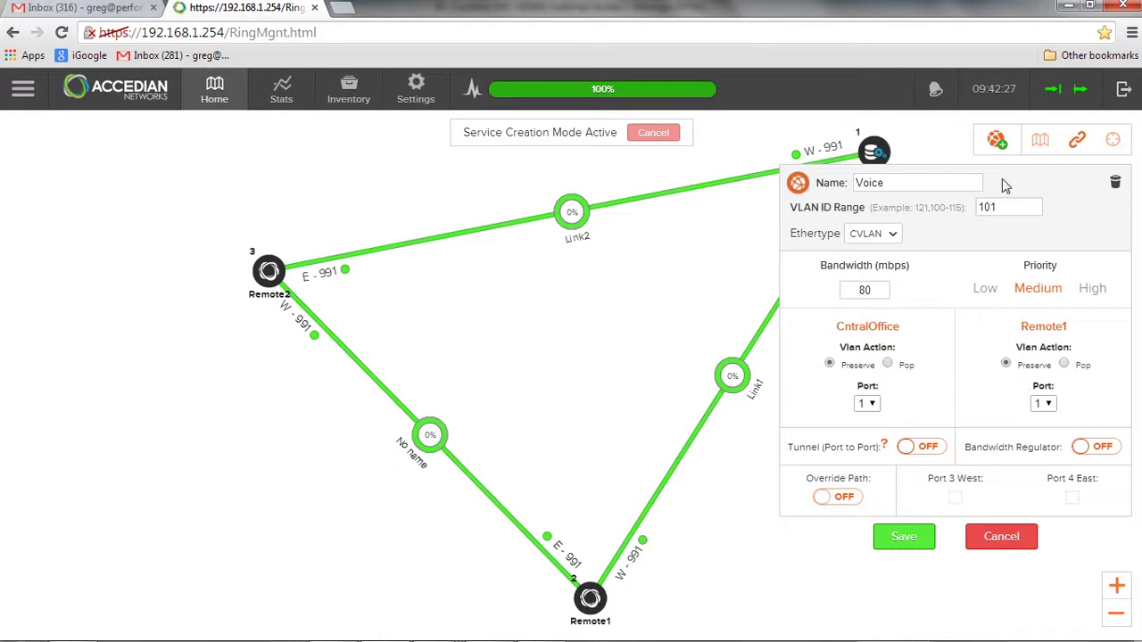
- Try Pop as Remote1's VLAN action, return it to Preserve, and keep CntralOffice on port 1
click(1064, 365)
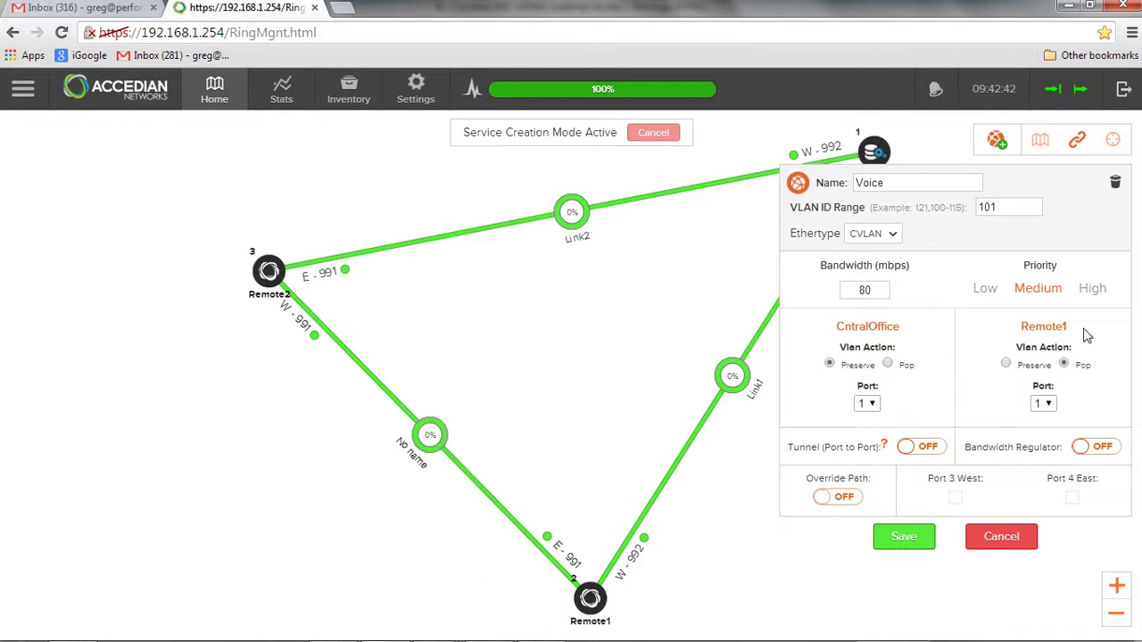
click(1007, 365)
click(867, 403)
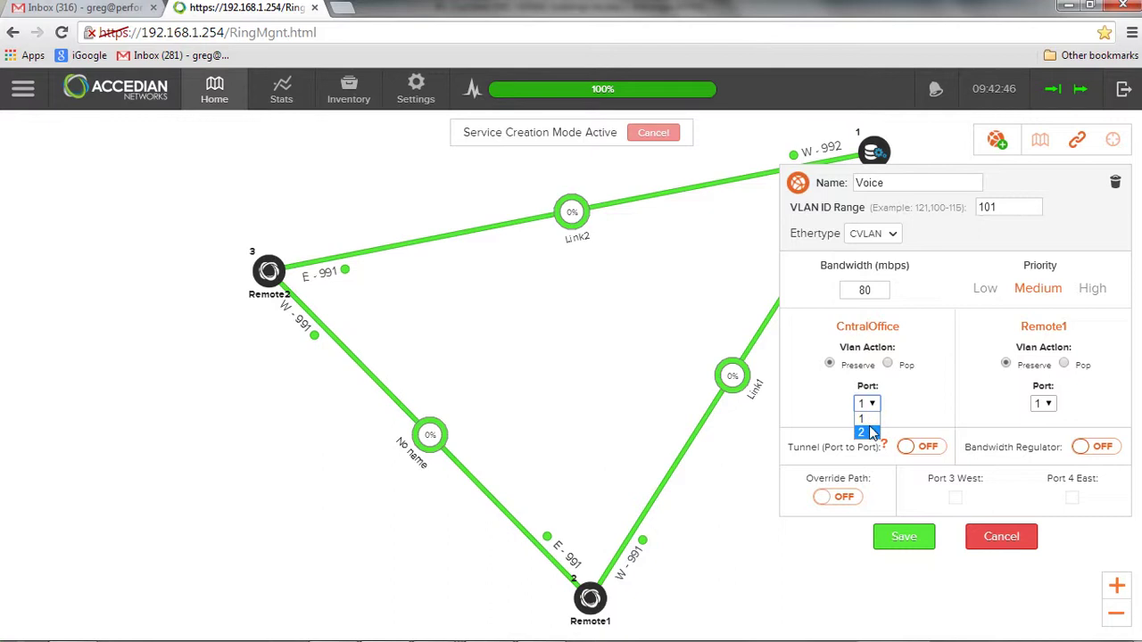
click(871, 419)
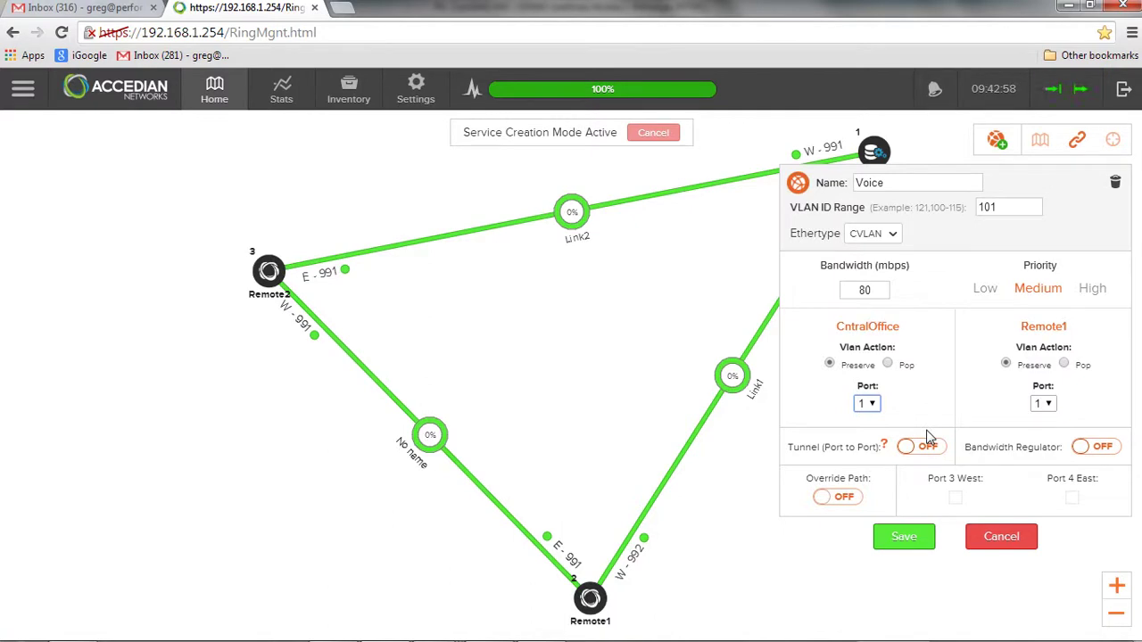
- Enable the Bandwidth Regulator for the Voice service and save the service
click(1104, 450)
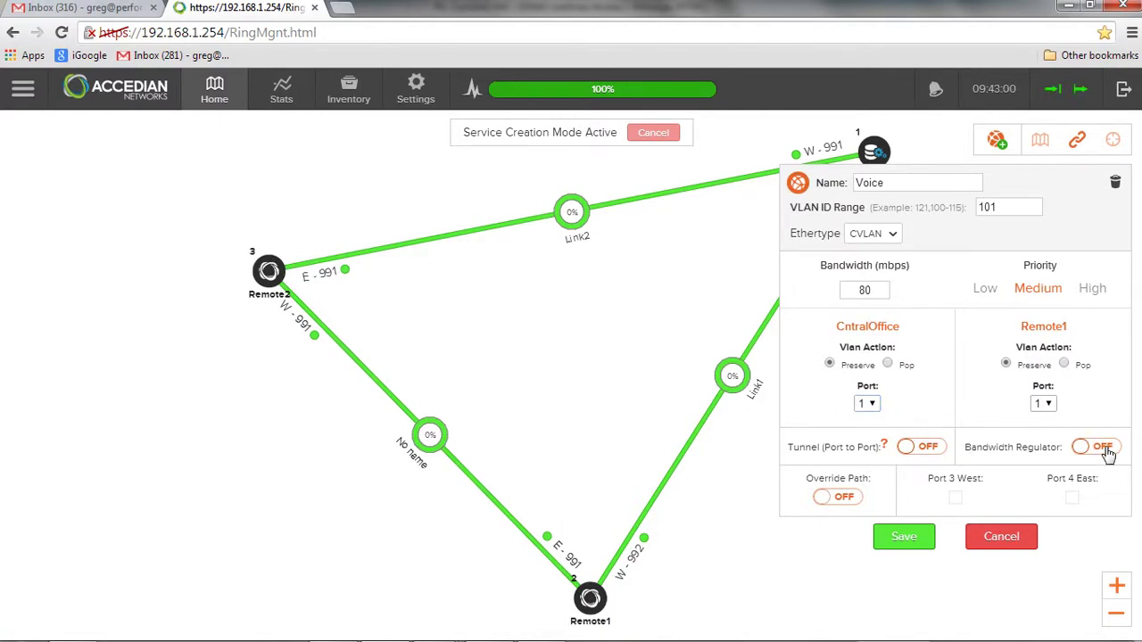
click(1104, 450)
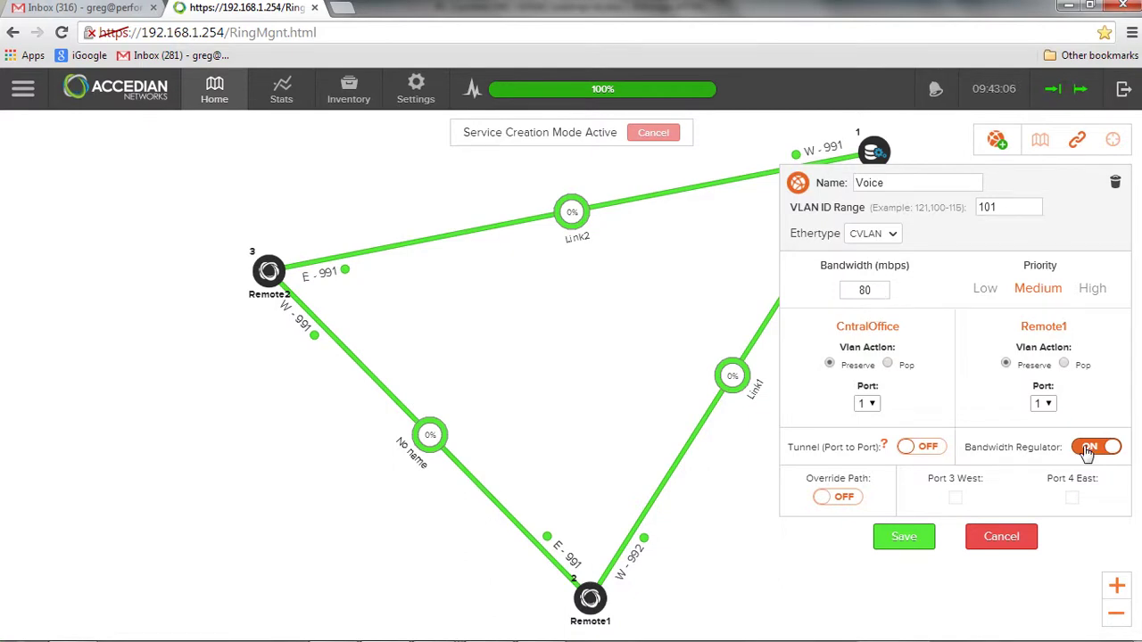
click(904, 538)
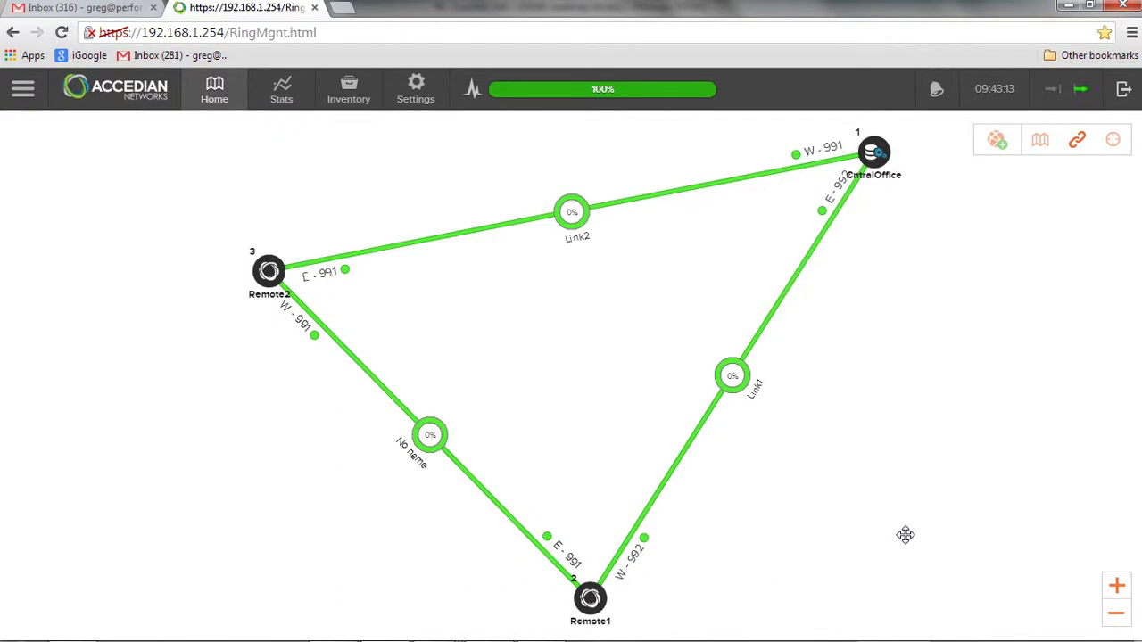
- Review the saved Voice service's details and its path between CntralOffice and Remote1, and dismiss the details
click(25, 92)
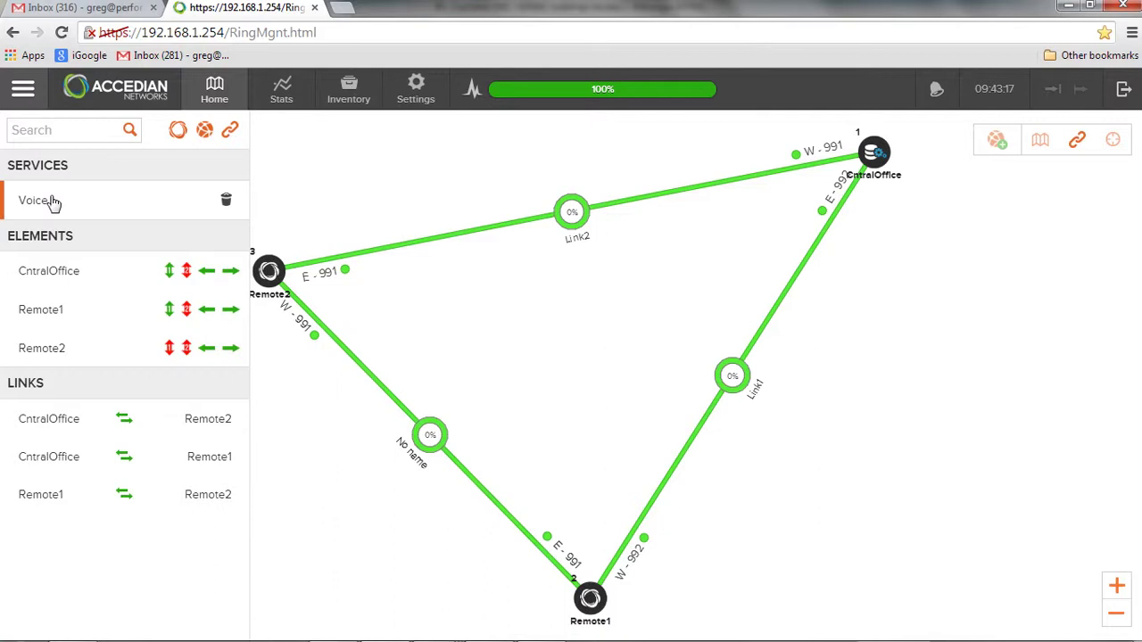
click(52, 201)
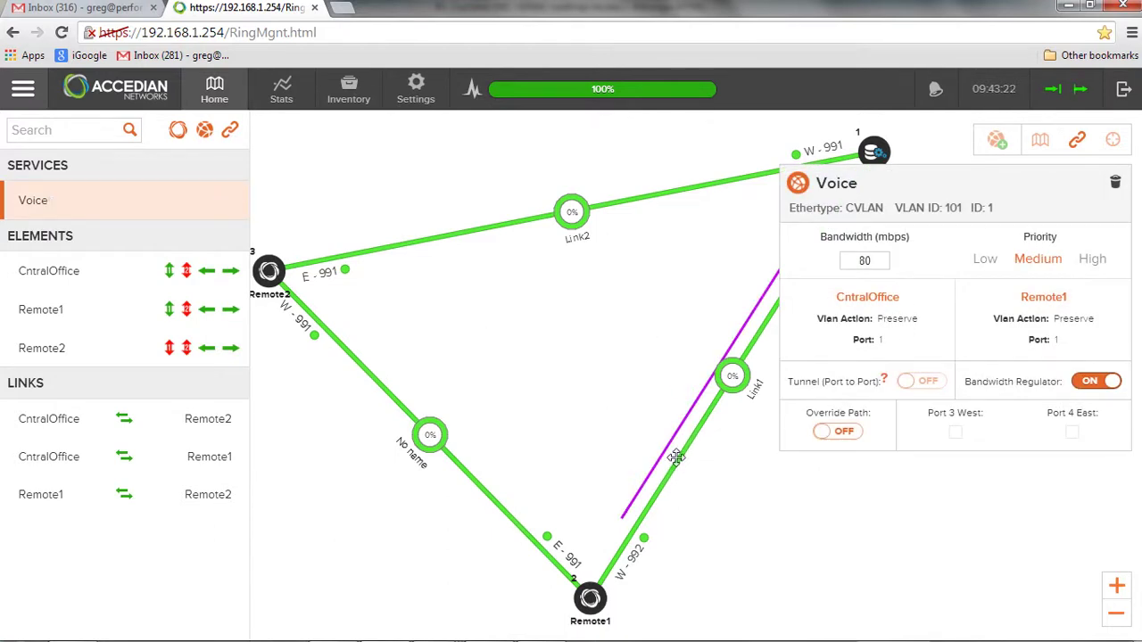
drag(779, 273, 870, 161)
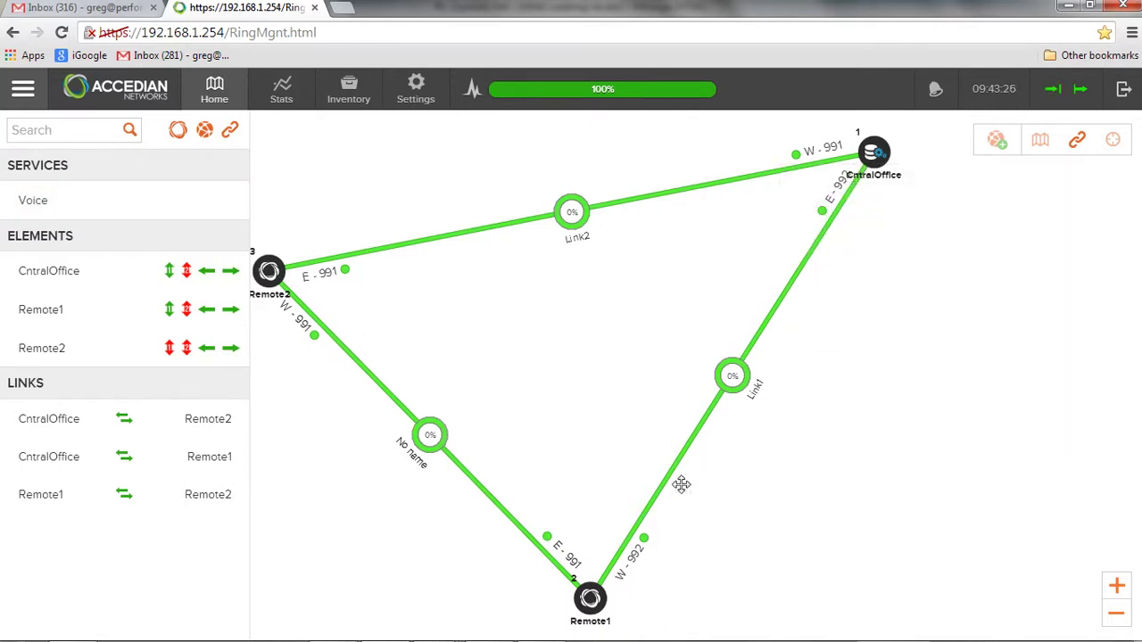
click(161, 206)
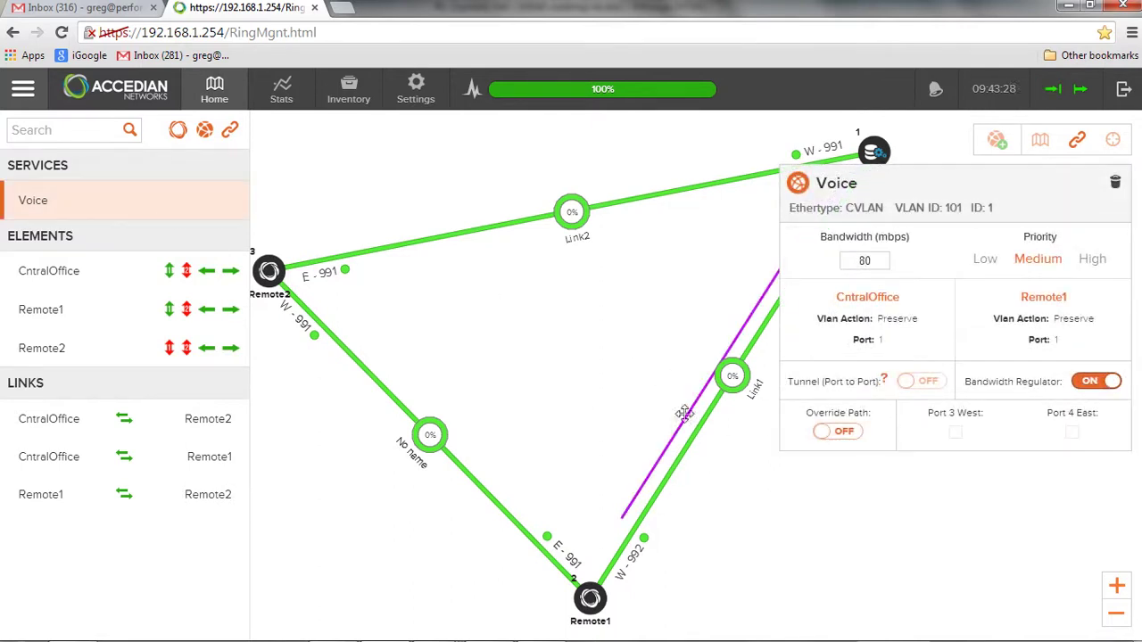
click(386, 205)
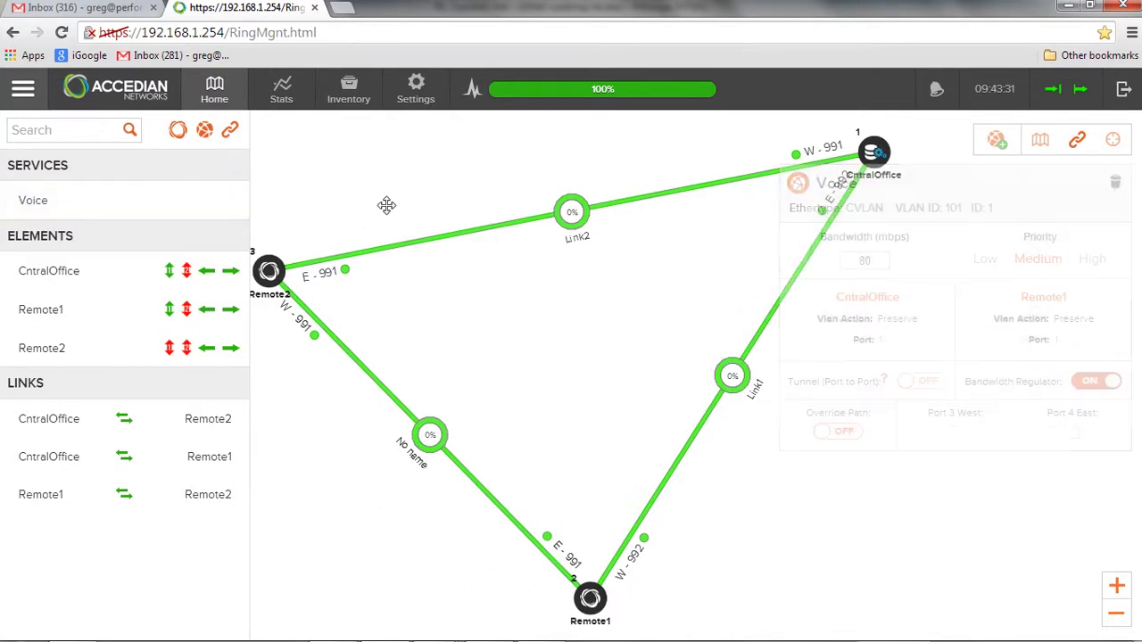
- Move the CntralOffice node closer to the middle of the map and display the Voice service's details and path
click(24, 88)
drag(879, 153, 696, 174)
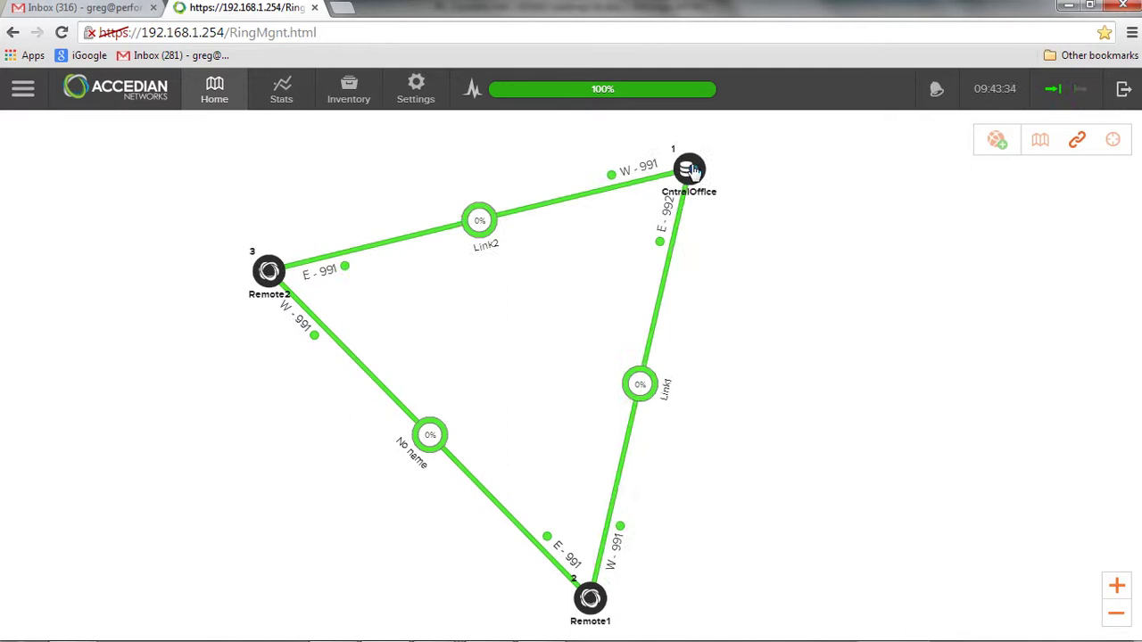
click(24, 88)
click(50, 208)
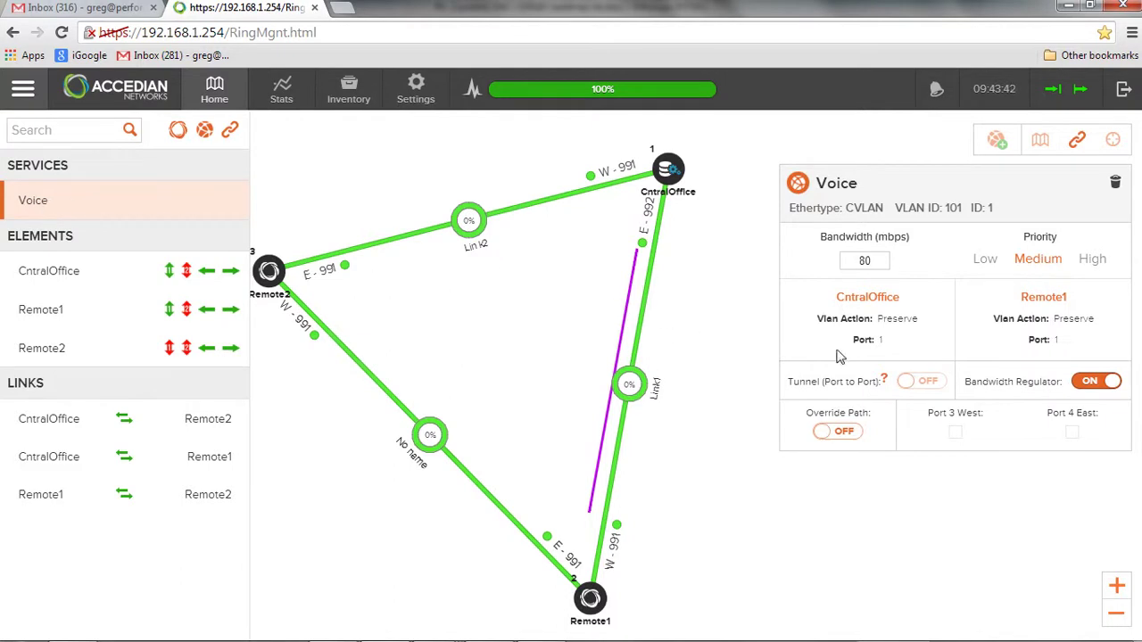
- Override the Voice service's path, try Port 4 East, save it with Port 3 West, and display the service's path on the ring
click(841, 433)
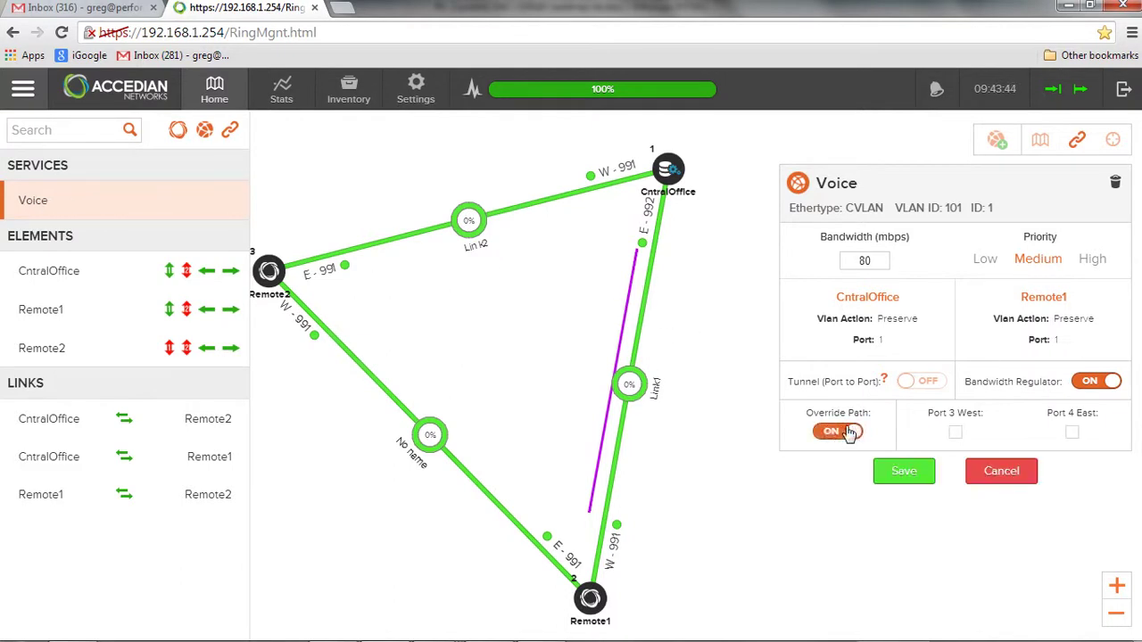
click(956, 435)
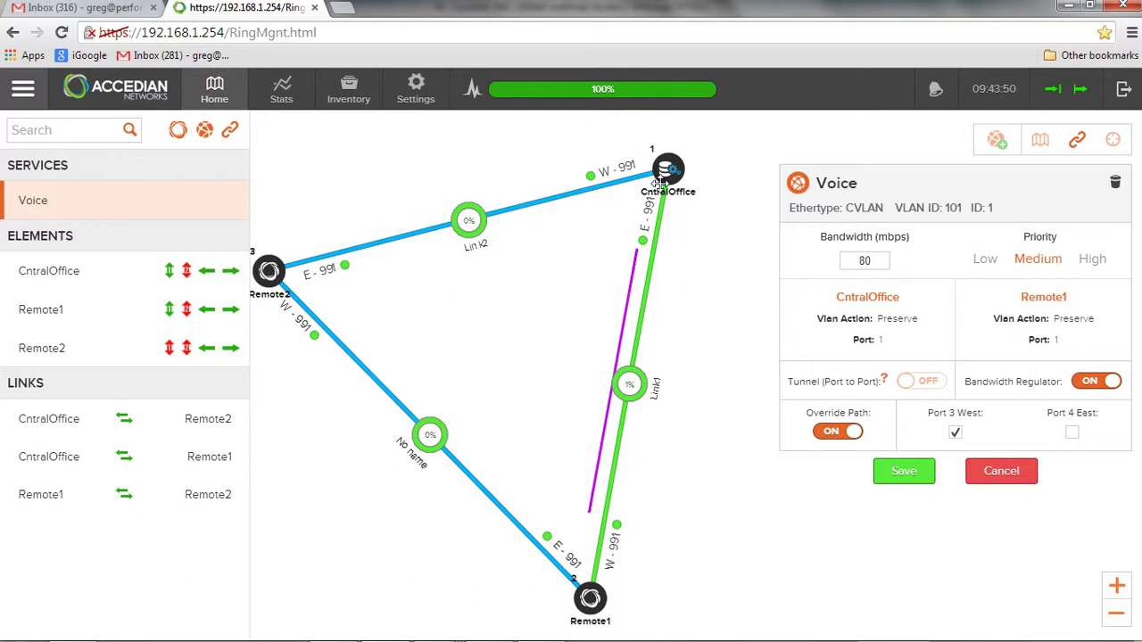
click(1070, 434)
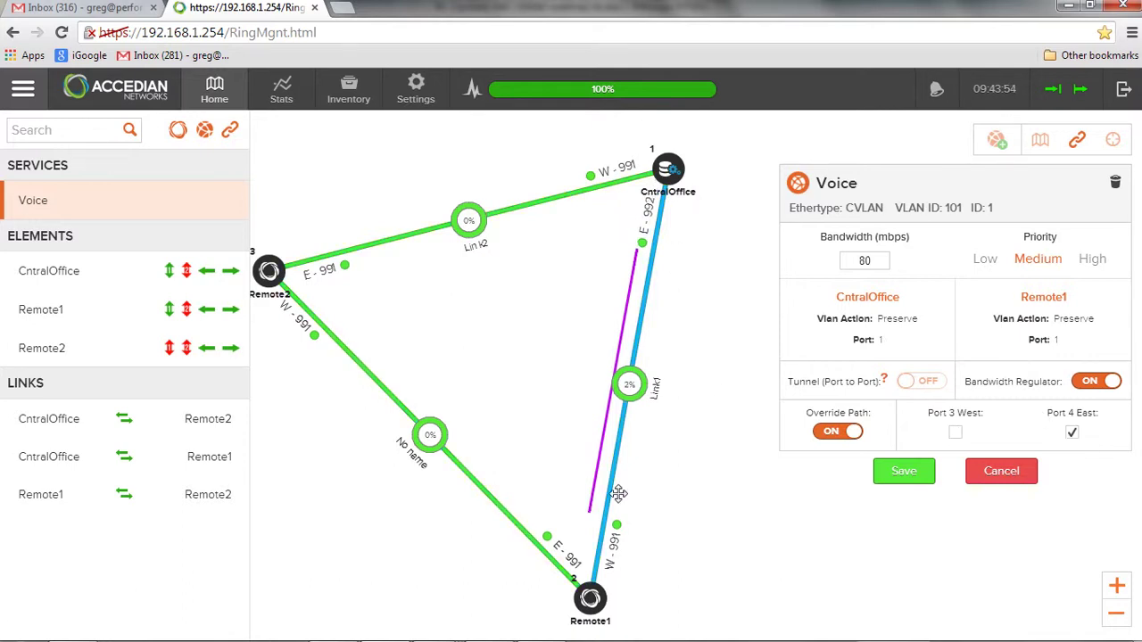
click(956, 432)
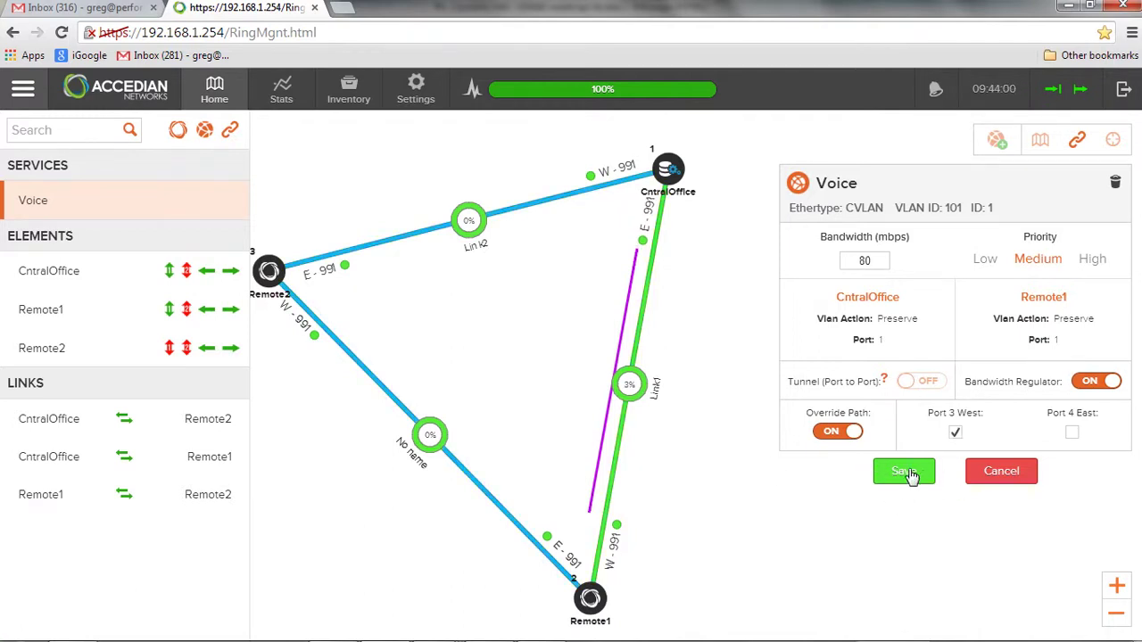
click(907, 472)
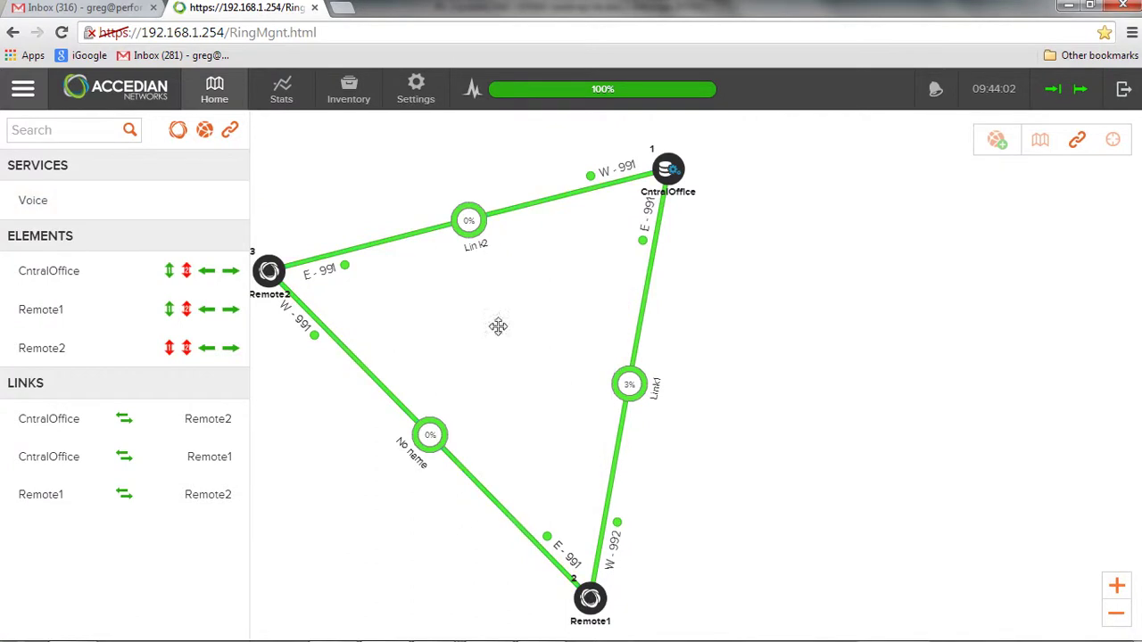
click(96, 203)
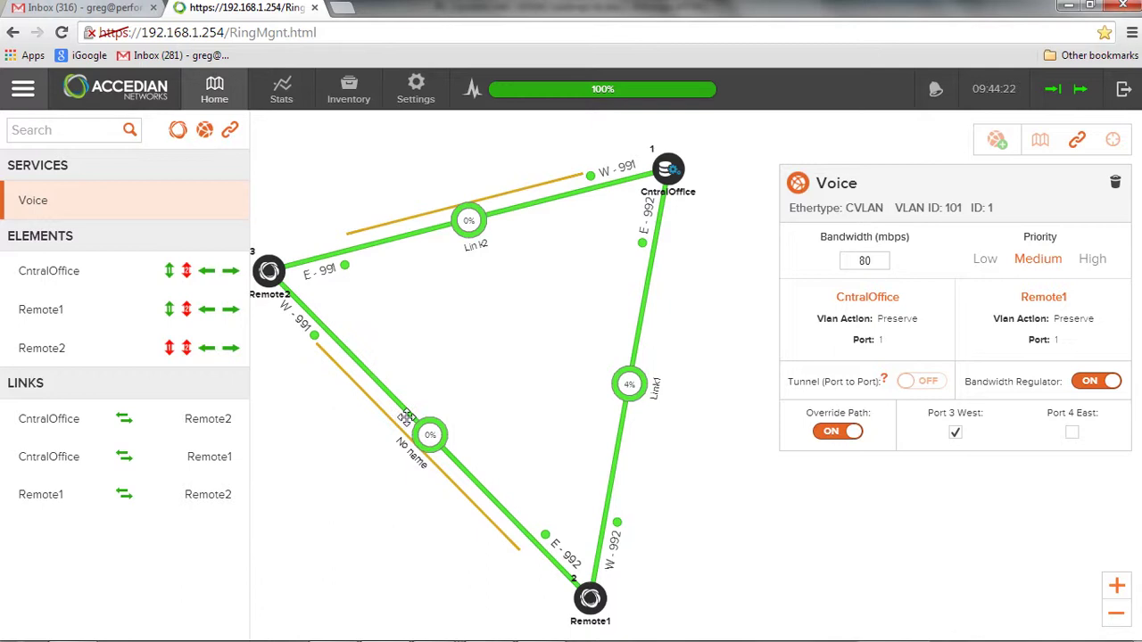
click(444, 437)
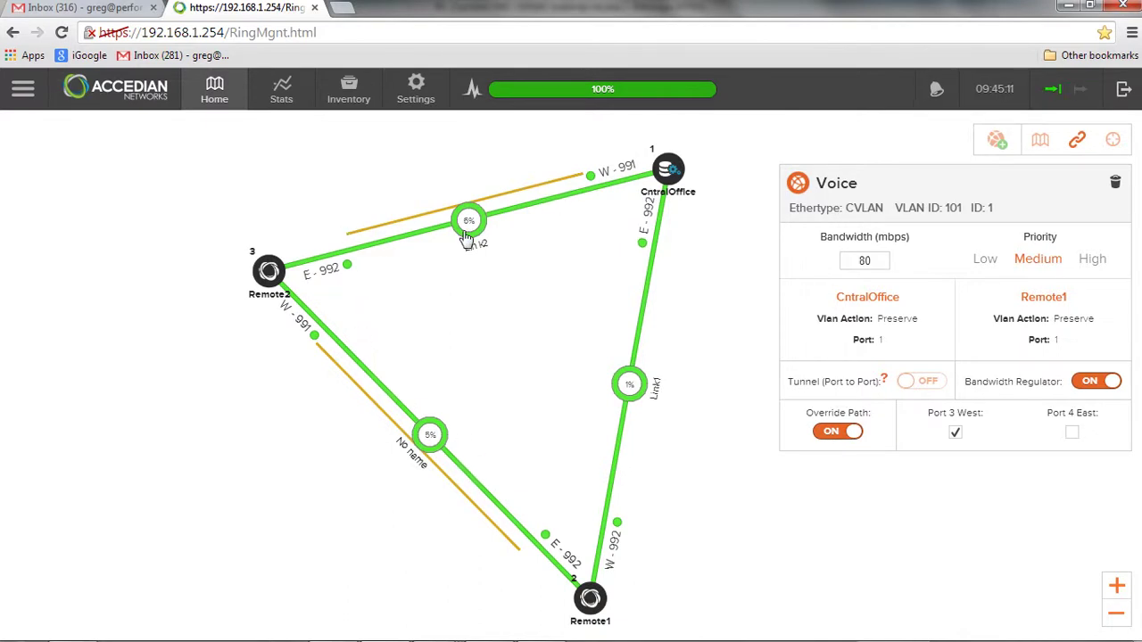
- Show the bandwidth statistics of the Voice service and set the fetch interval to 5s
click(284, 96)
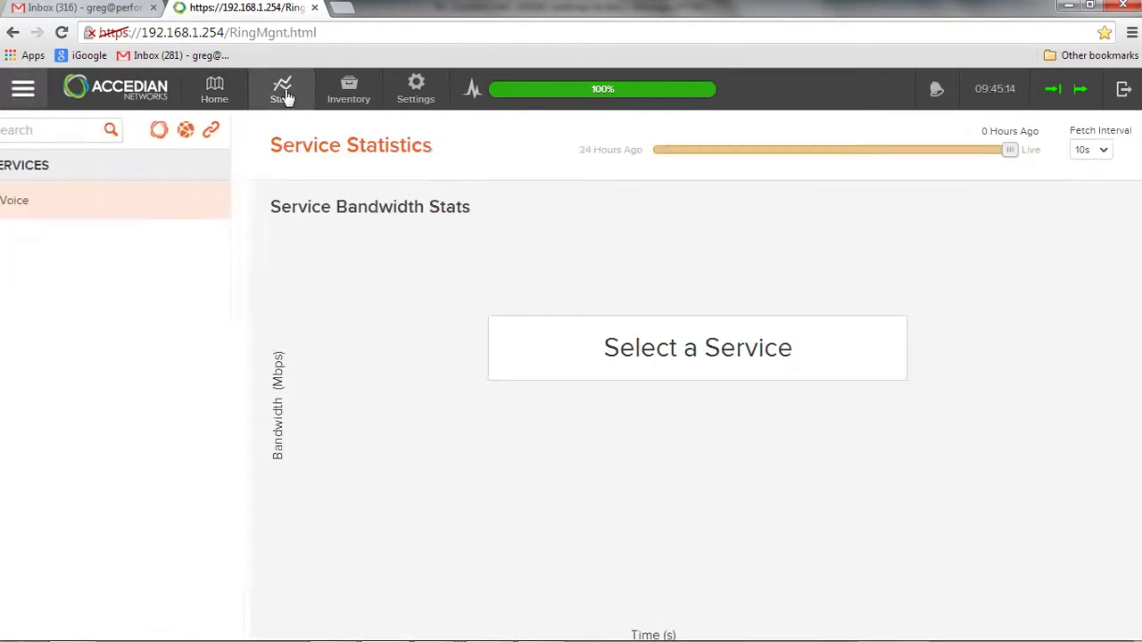
click(73, 206)
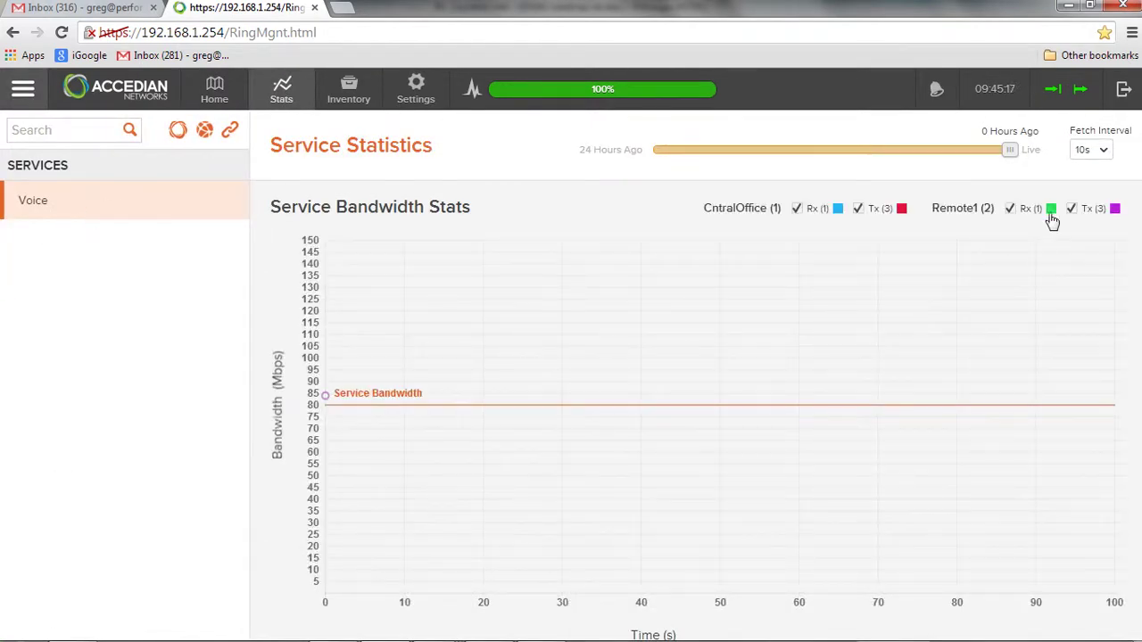
click(1102, 151)
click(1094, 175)
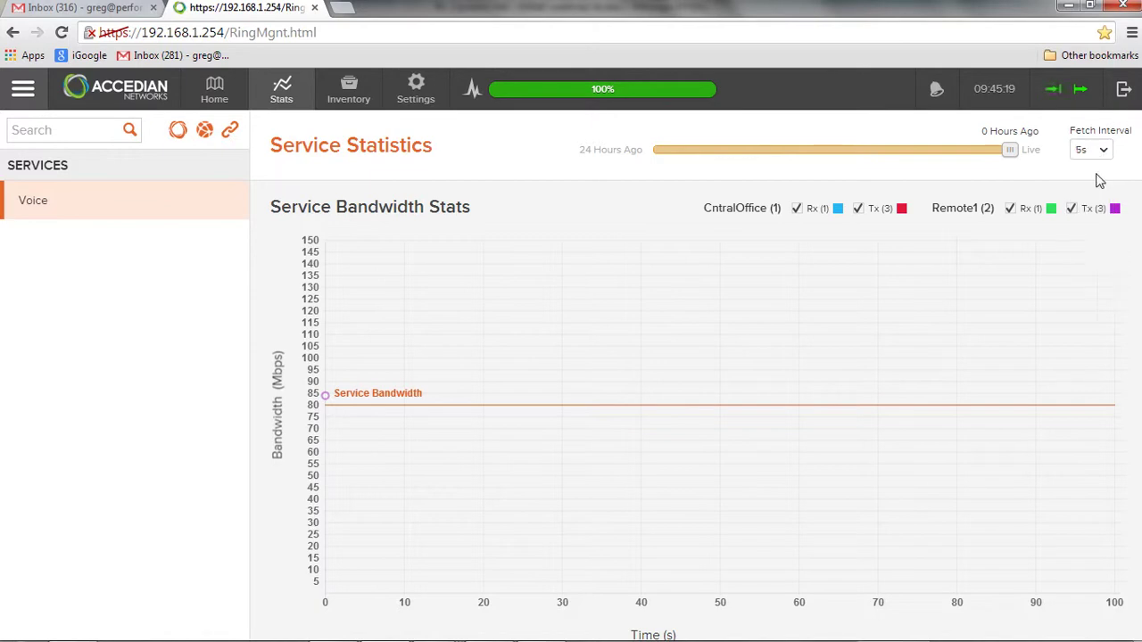